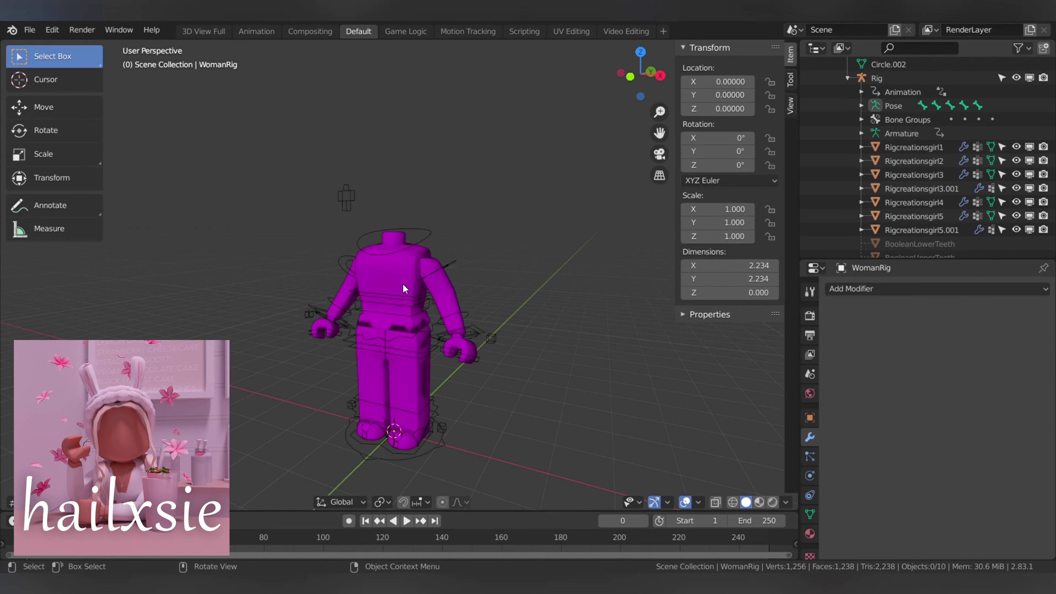
- Texture the torso's material Base Color with the Hailxsie1Tex.png image
click(402, 283)
click(404, 262)
click(809, 534)
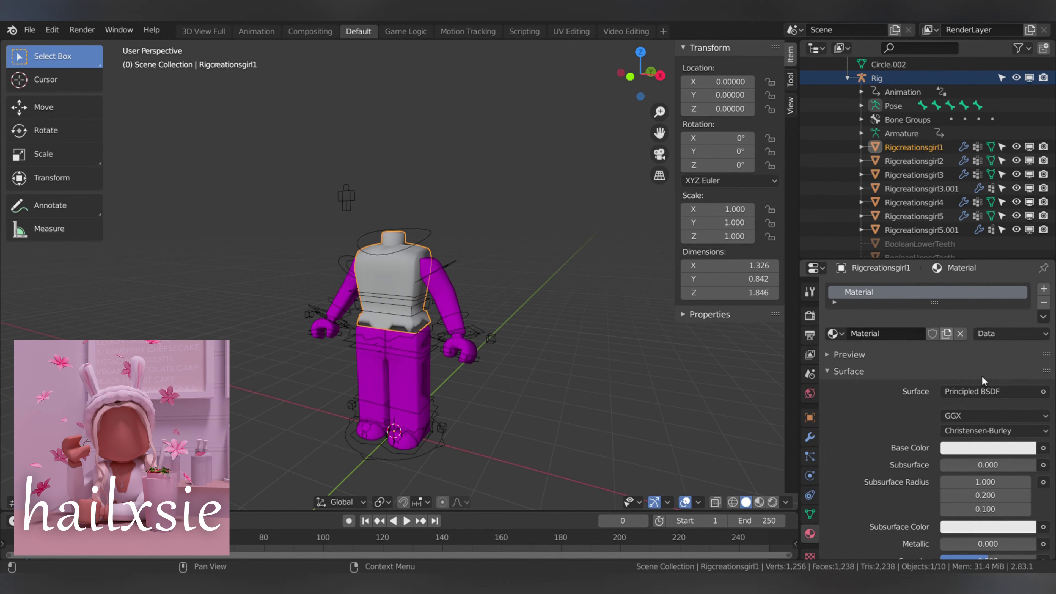
click(1043, 448)
click(773, 328)
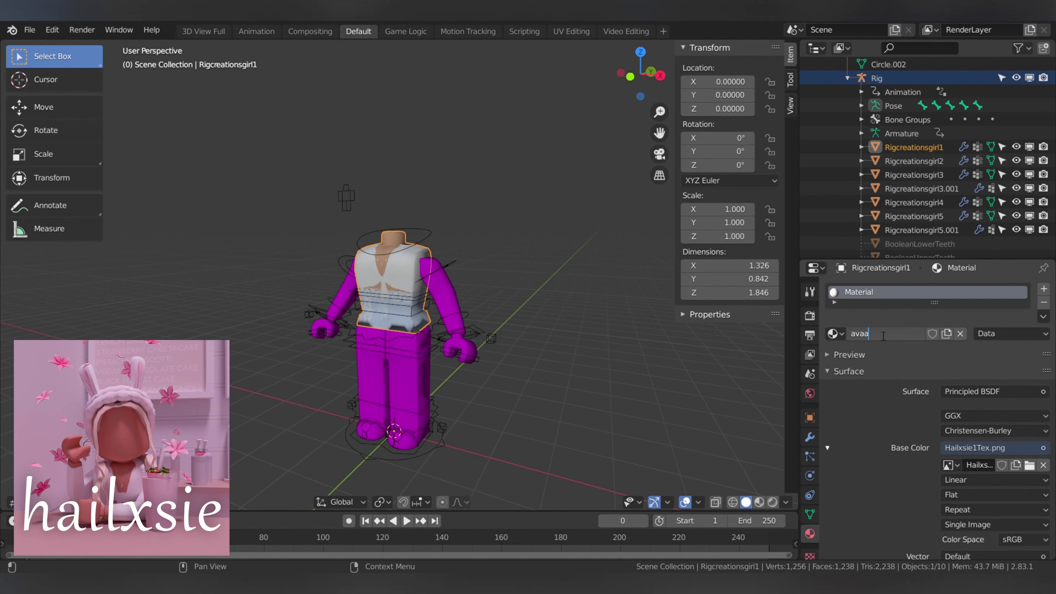
- Assign the avatar material to the right hand and a leg
click(461, 348)
click(833, 333)
click(873, 352)
key(ctrl+z)
click(830, 333)
click(894, 381)
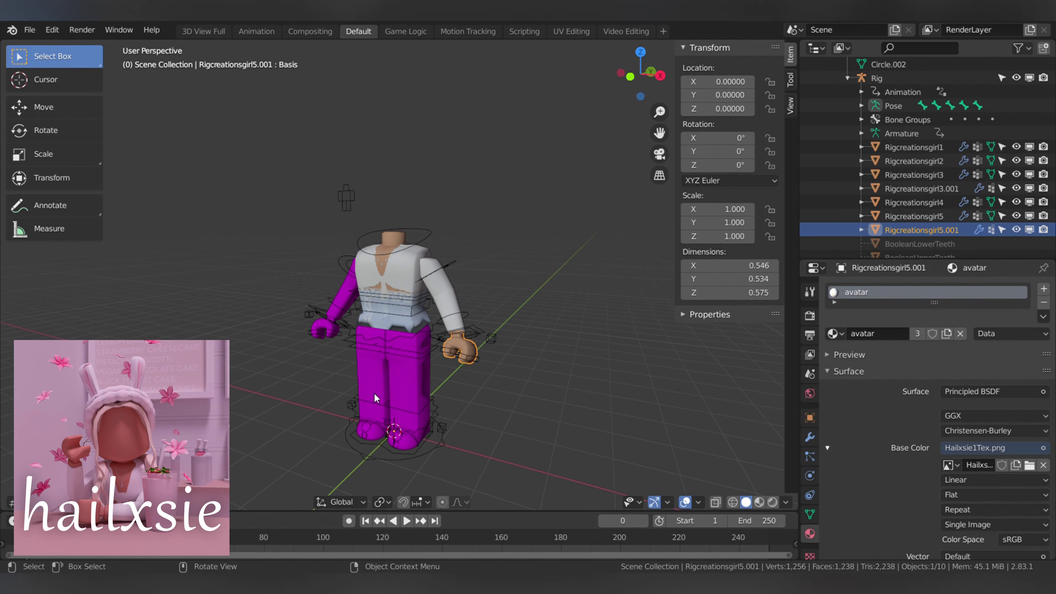
click(914, 161)
click(831, 333)
click(894, 381)
click(830, 333)
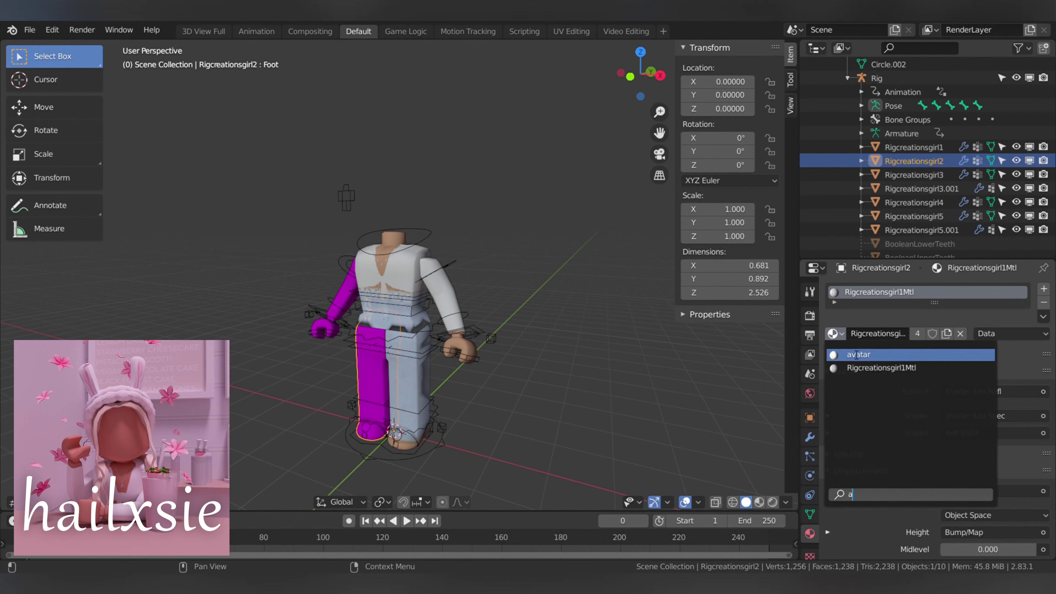
- Assign the avatar material to the arm and the remaining hand
click(894, 382)
click(347, 302)
click(830, 334)
click(893, 381)
click(324, 333)
click(834, 334)
click(874, 347)
key(shift+grave)
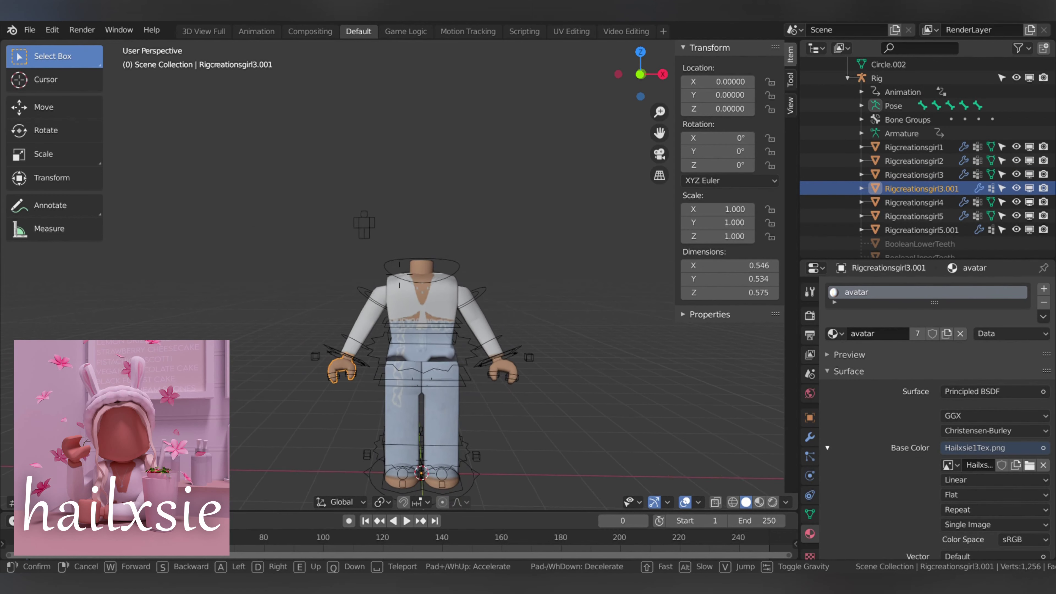
key(Escape)
- Slide the café room set left along X, rotate it to face front, and bring it forward
click(44, 107)
mouse_move(456, 315)
mouse_down()
mouse_move(83, 108)
mouse_move(81, 131)
mouse_up()
drag(319, 320, 453, 262)
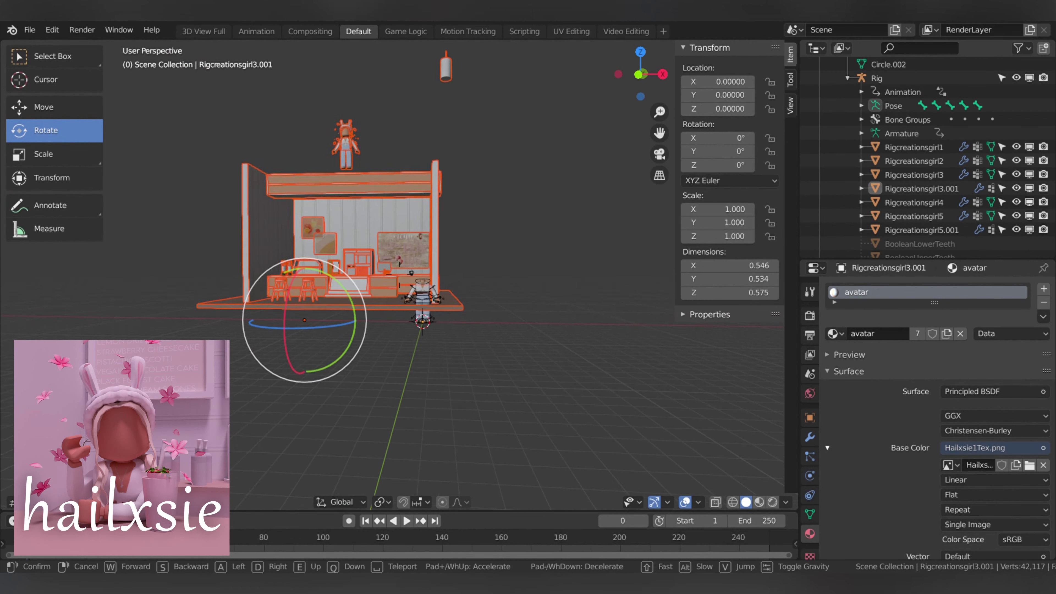
middle_drag(453, 262, 374, 233)
scroll(374, 233, up, 4)
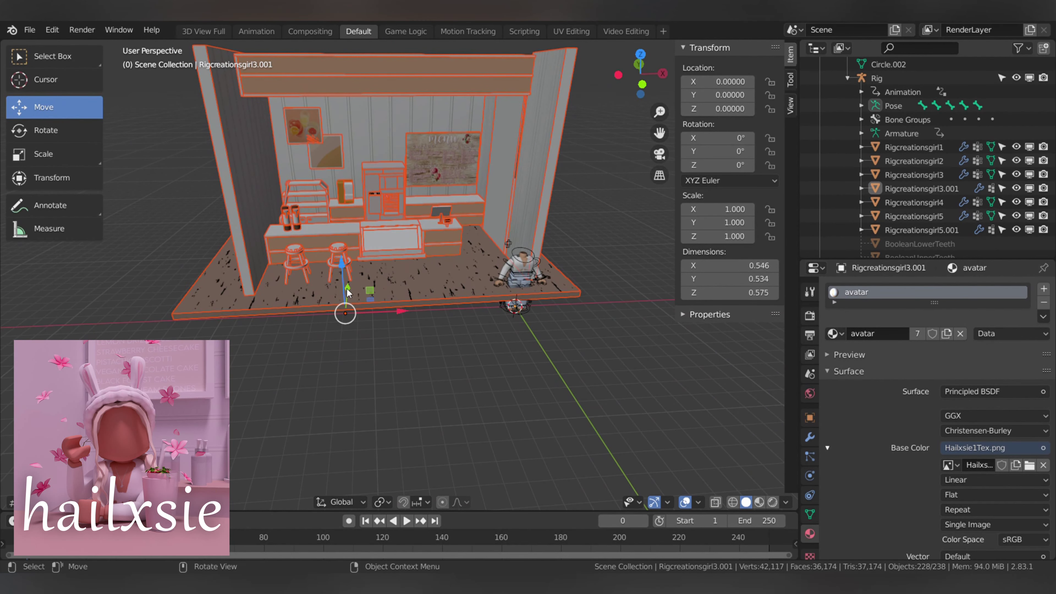
drag(347, 293, 313, 259)
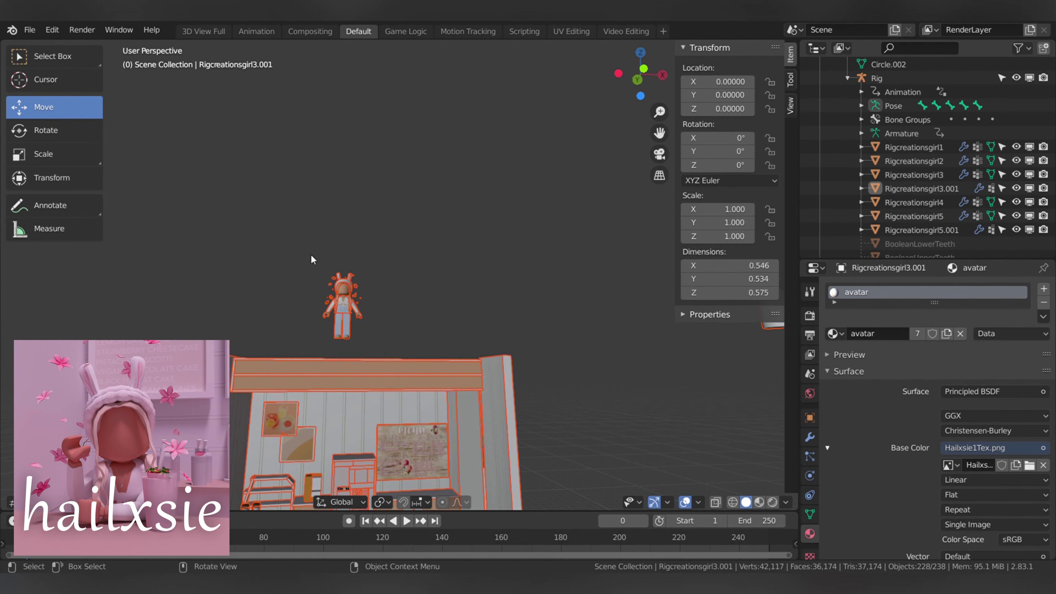
- Select the second character Hailxsie1 and set the pivot point to the 3D cursor
click(344, 308)
key(Escape)
key(g)
key(z)
click(382, 502)
click(395, 473)
key(g)
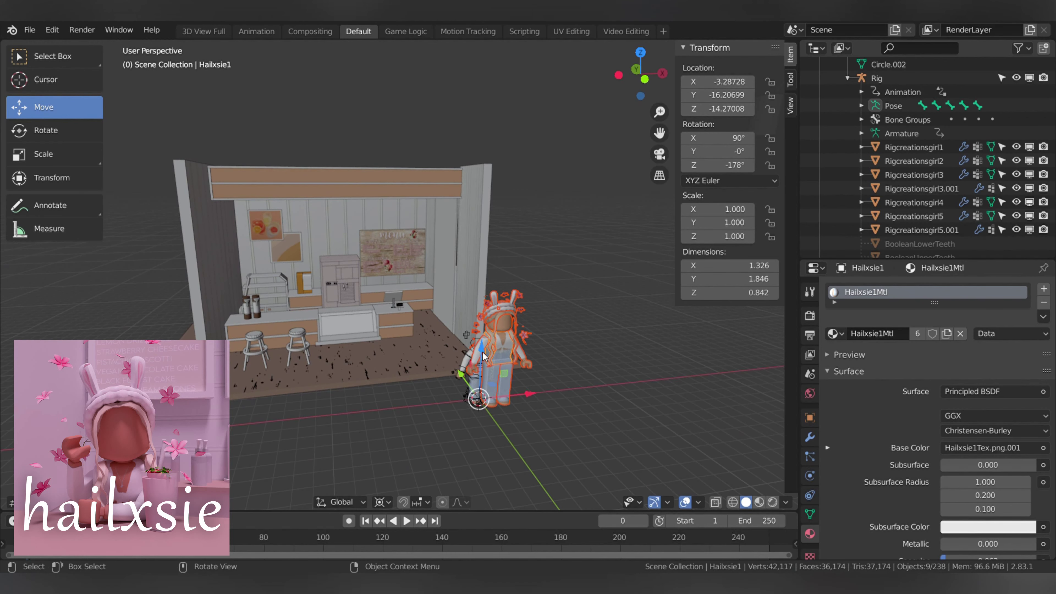
scroll(483, 355, up, 8)
click(397, 328)
key(x)
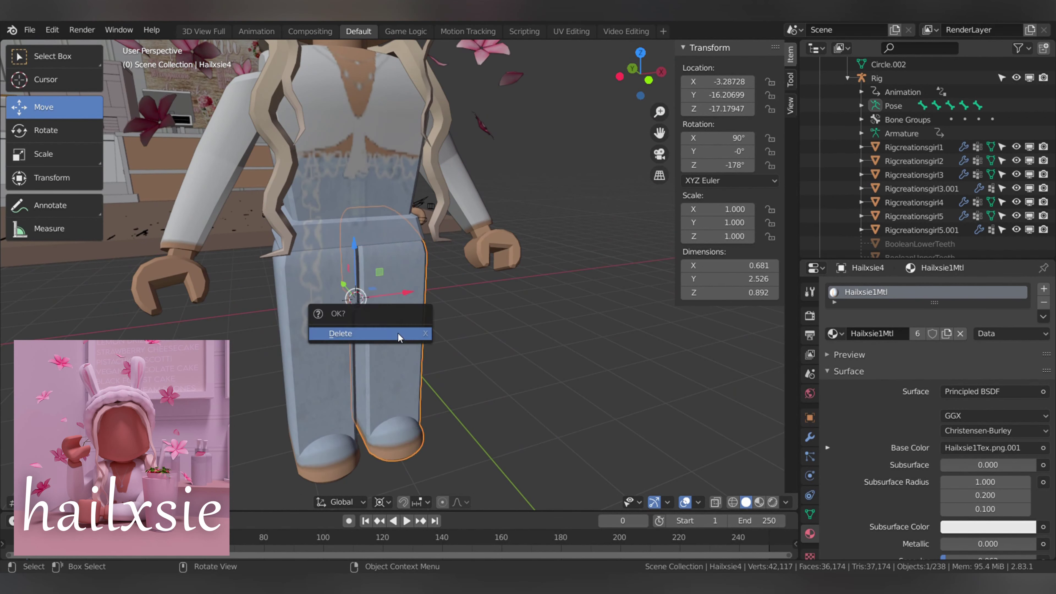
click(354, 298)
key(ctrl+Tab)
key(ctrl+Tab)
scroll(267, 116, down, 5)
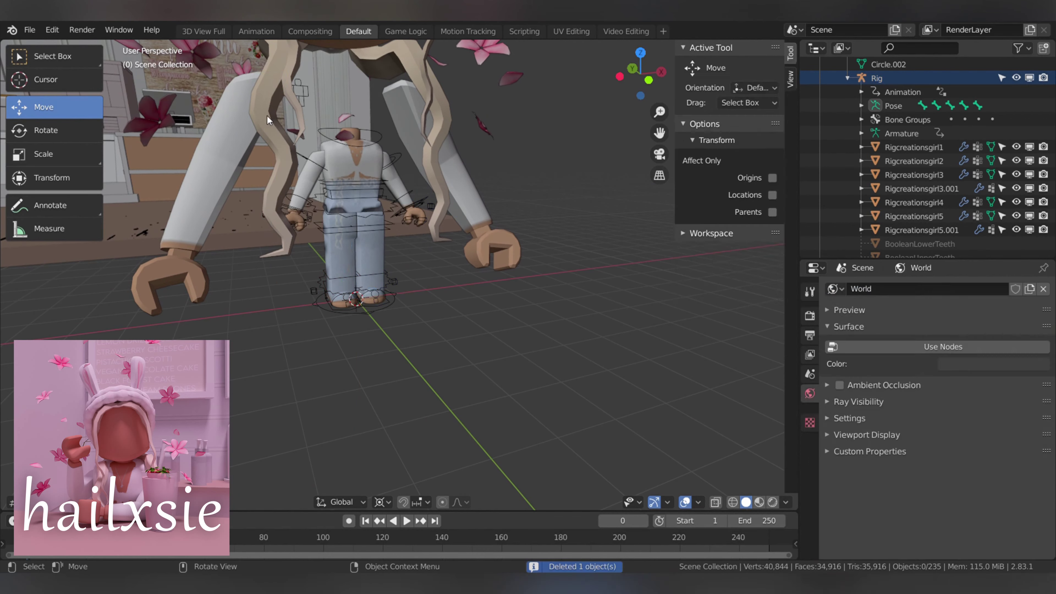
click(454, 189)
key(x)
click(472, 216)
- Move the bunny-hat head and flowery hair onto the avatar
key(shift+grave)
key(s)
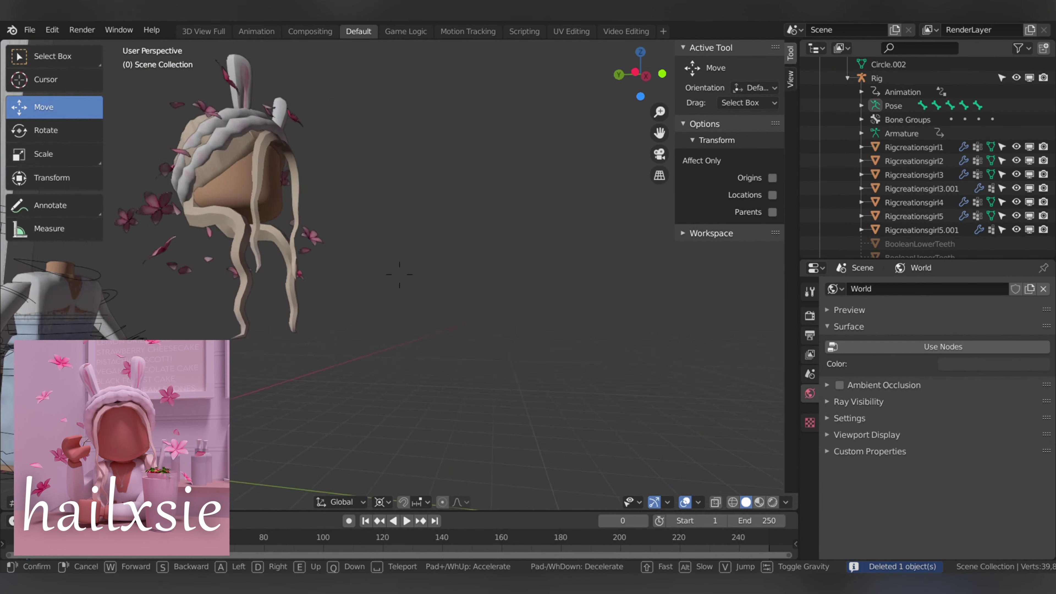
key(s)
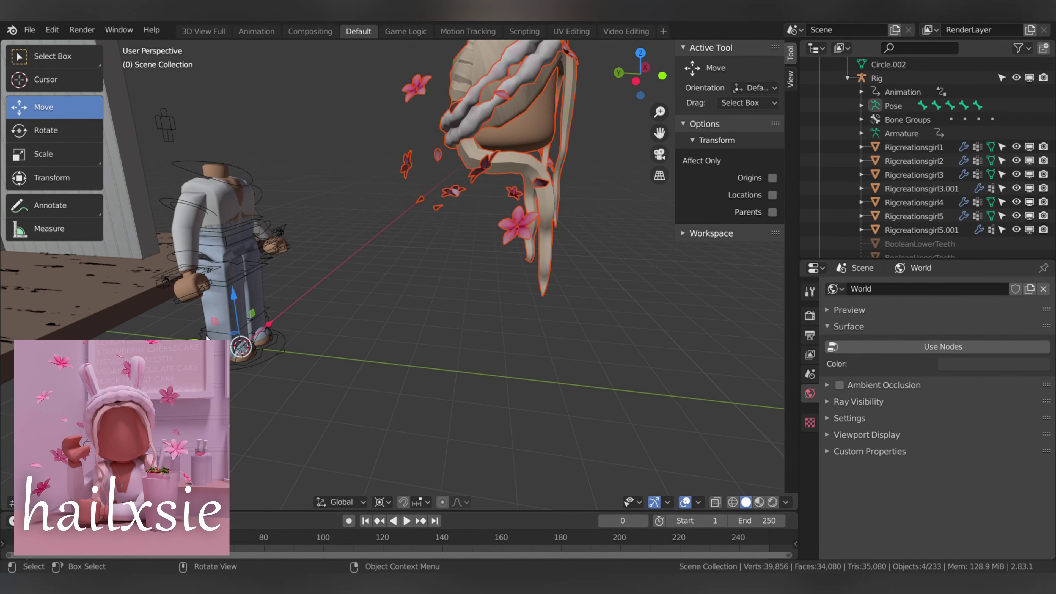
key(w)
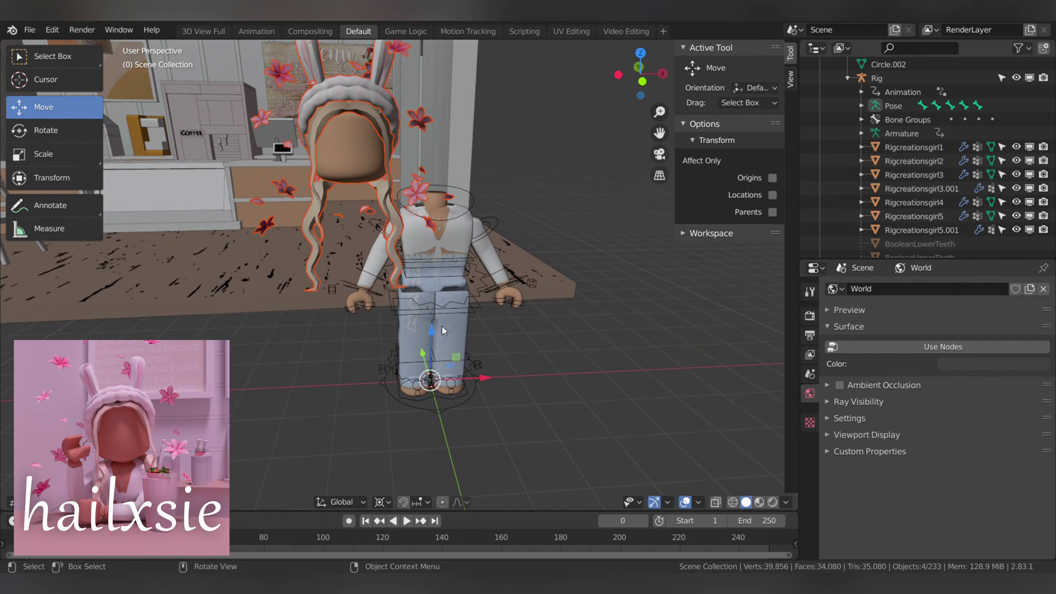
click(465, 343)
key(g)
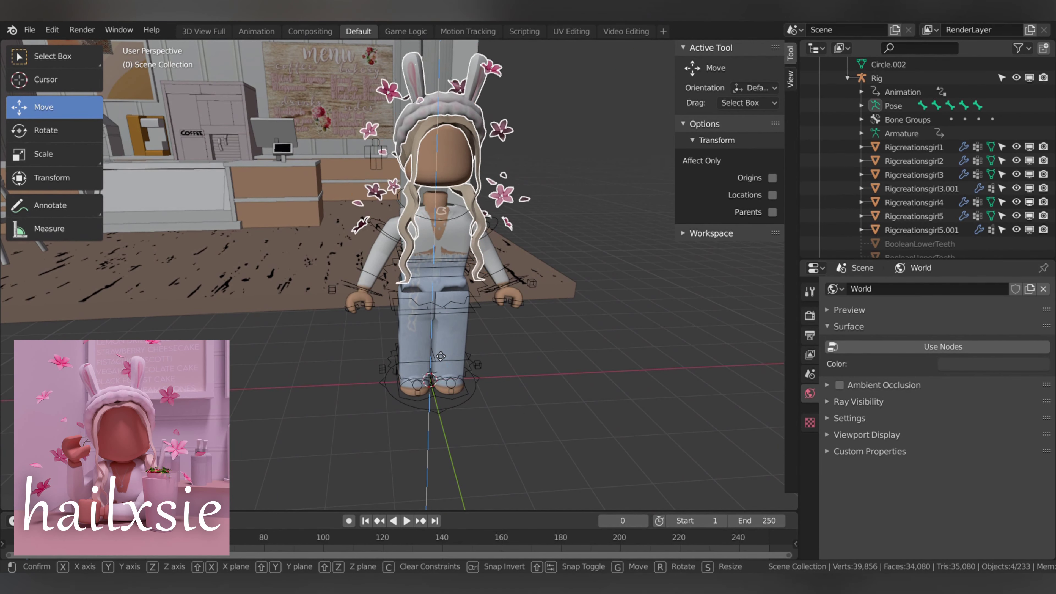
key(Escape)
middle_drag(419, 331, 301, 420)
- Line the bunny-hat head up with WomanRig's neck
key(shift+grave)
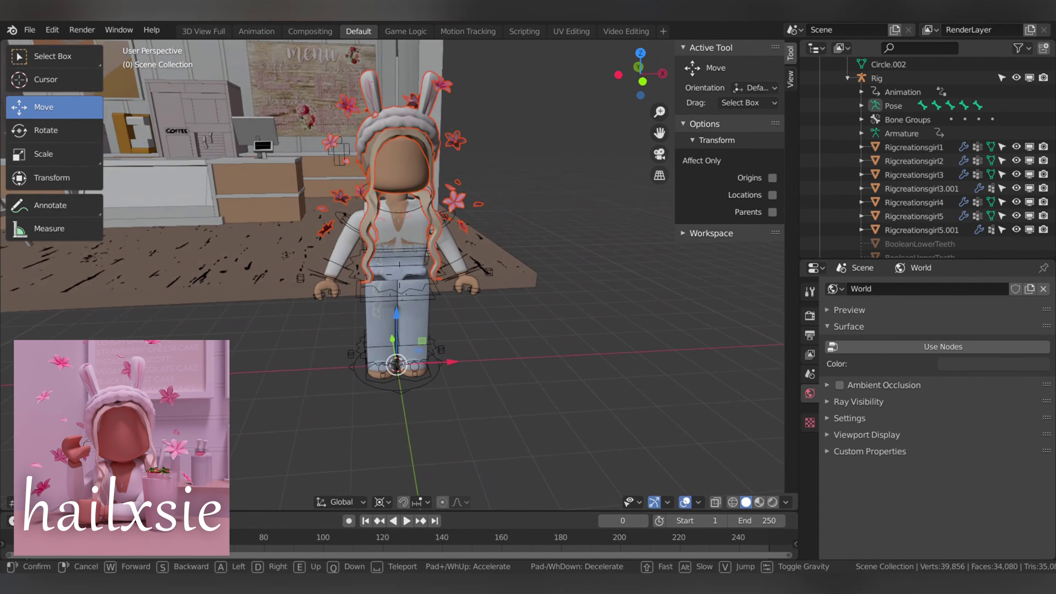
key(w)
click(394, 278)
key(shift+grave)
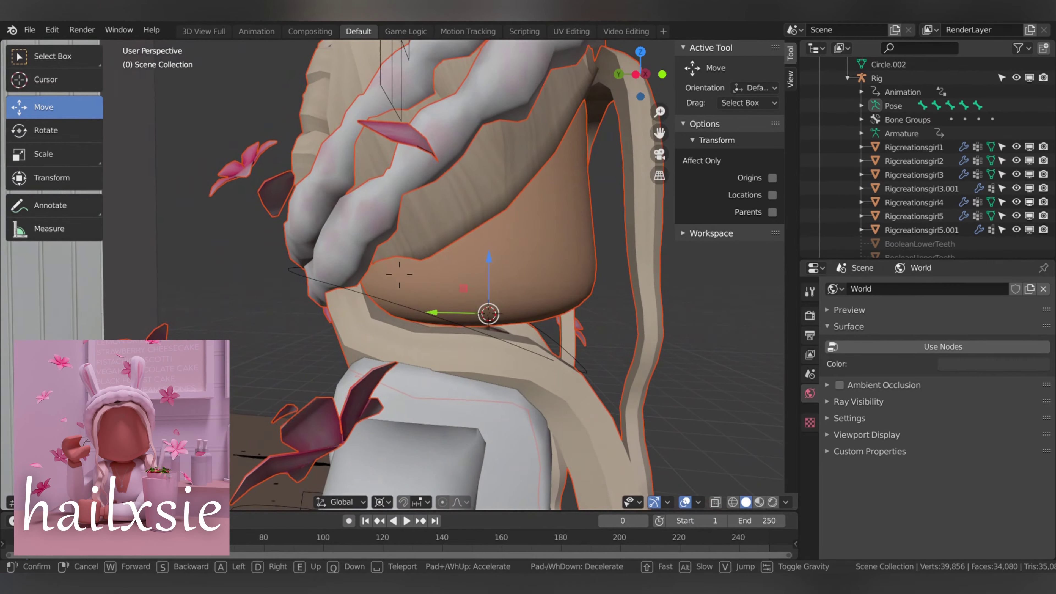
key(d)
key(w)
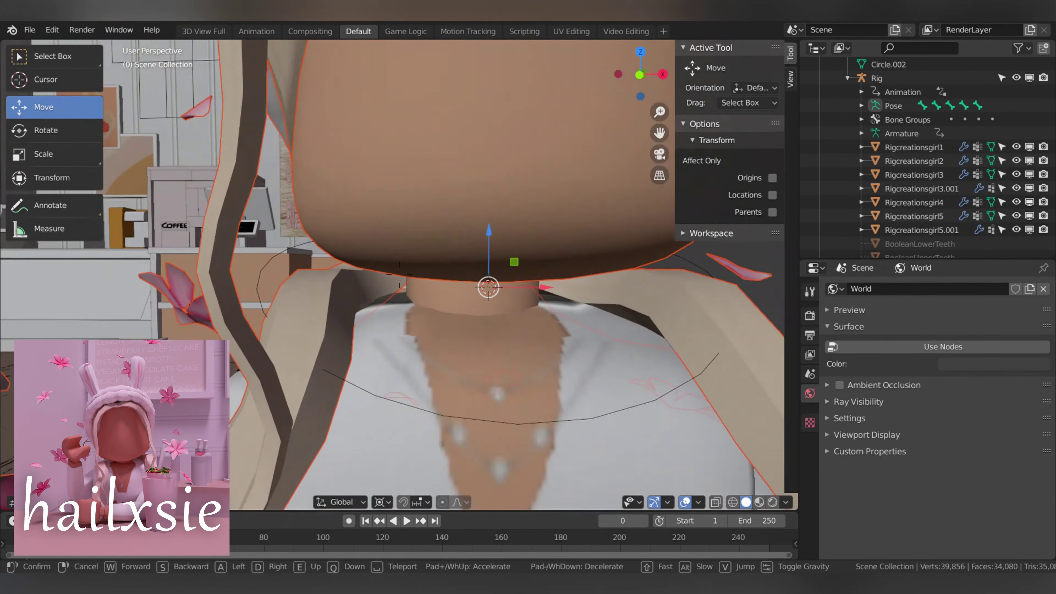
key(Return)
key(g)
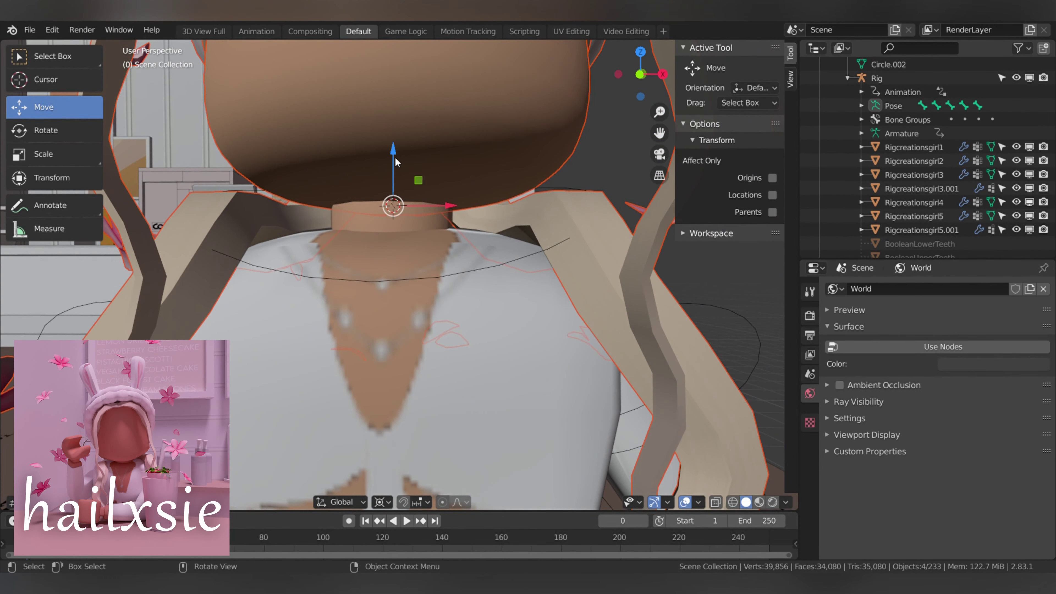
key(s)
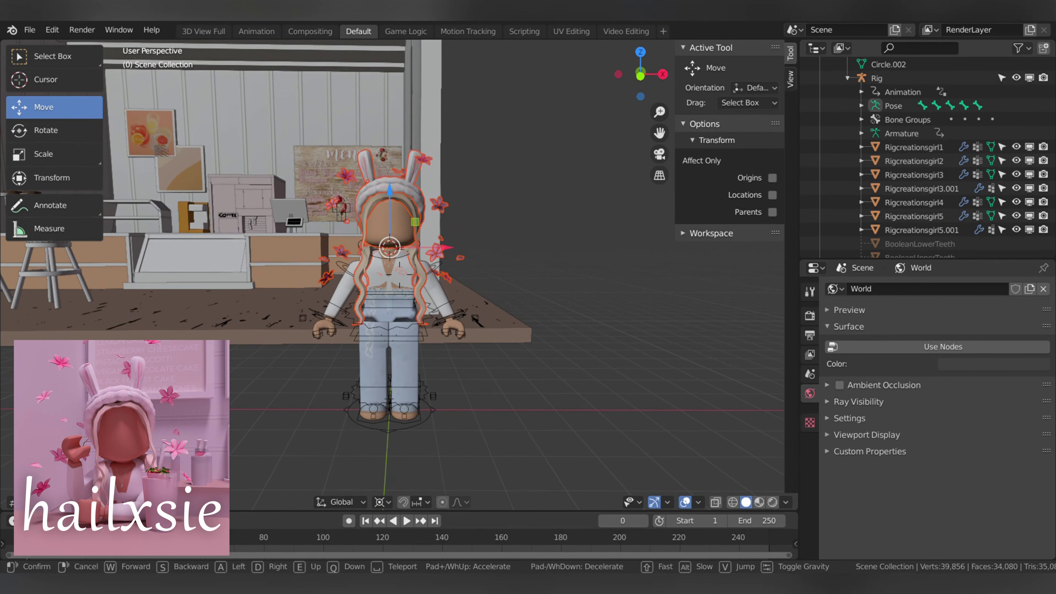
key(w)
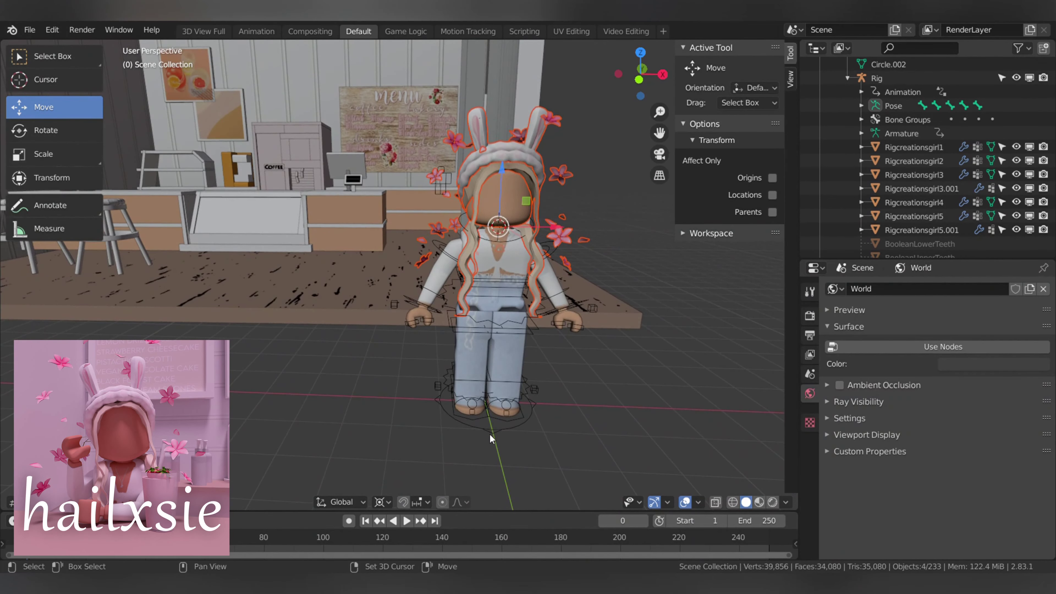
click(509, 279)
scroll(509, 279, down, 2)
- Move WomanRig left and place the 3D cursor behind the coffee counter
key(g)
click(241, 279)
key(shift+grave)
key(w)
click(402, 279)
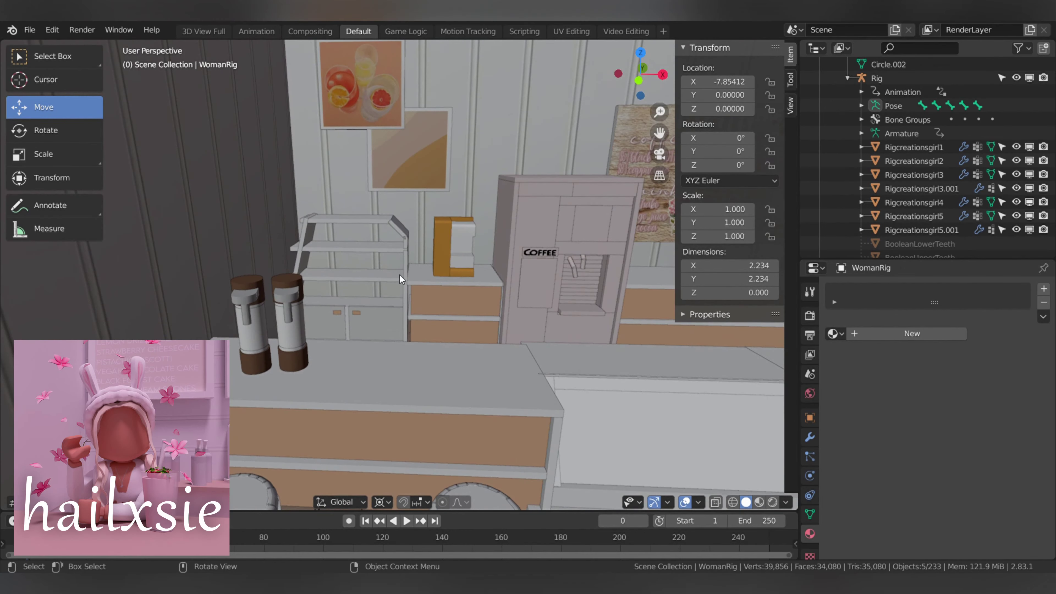
middle_drag(199, 192, 421, 299)
click(421, 299)
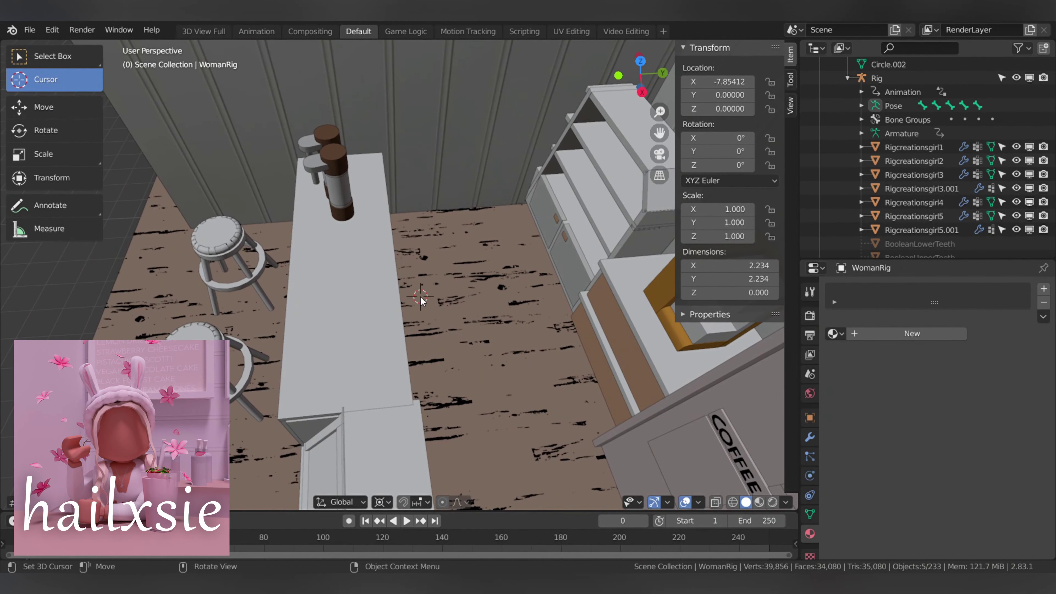
- Position WomanRig behind the counter at -15.50801, 9.47198, 1.50898, raised to counter height
key(g)
key(y)
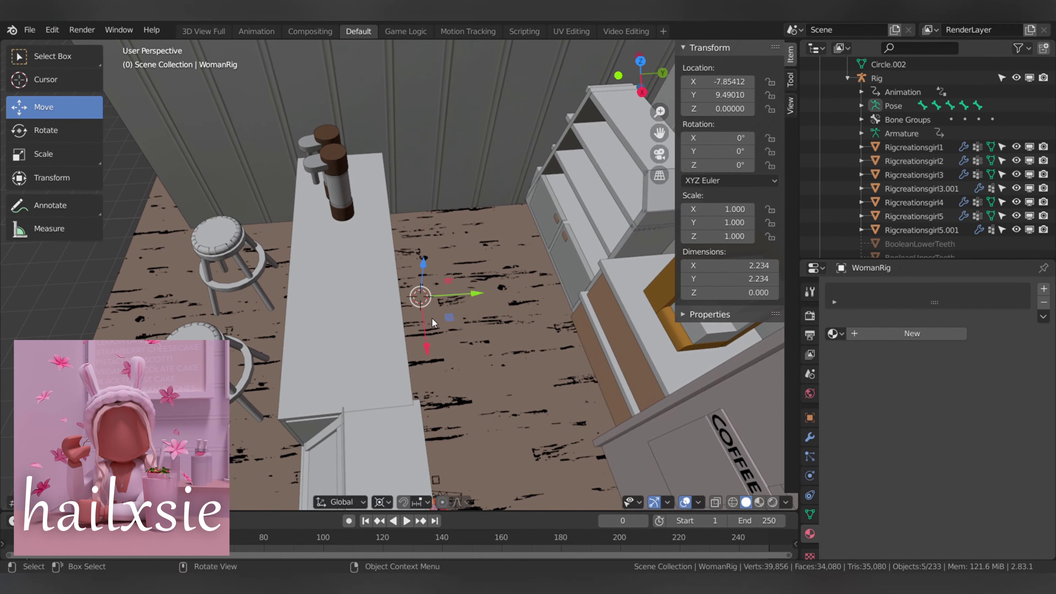
click(468, 292)
drag(468, 291, 482, 293)
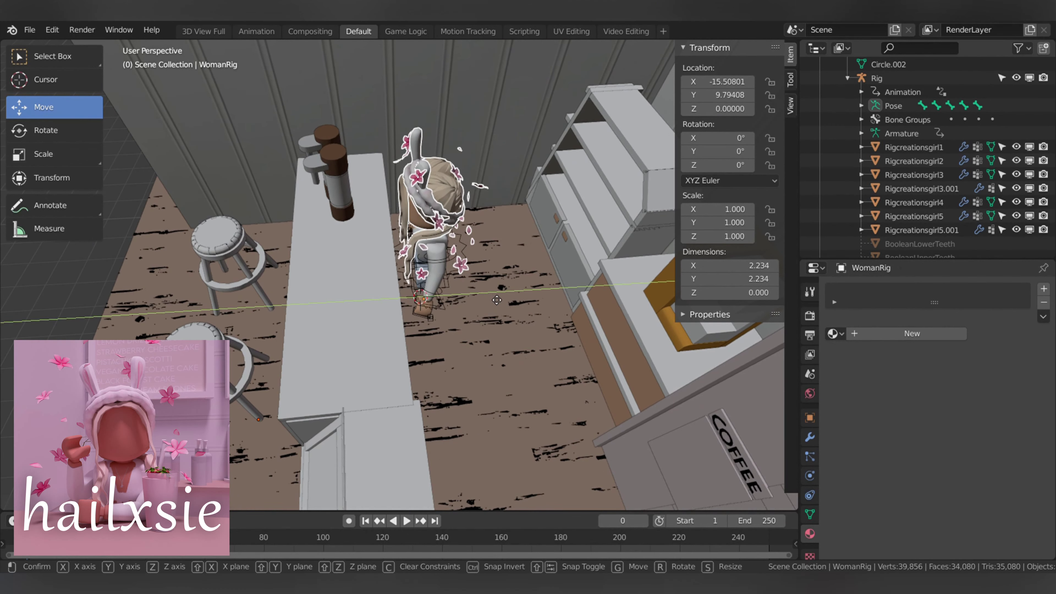
scroll(483, 293, up, 3)
middle_drag(483, 293, 371, 330)
drag(371, 330, 373, 286)
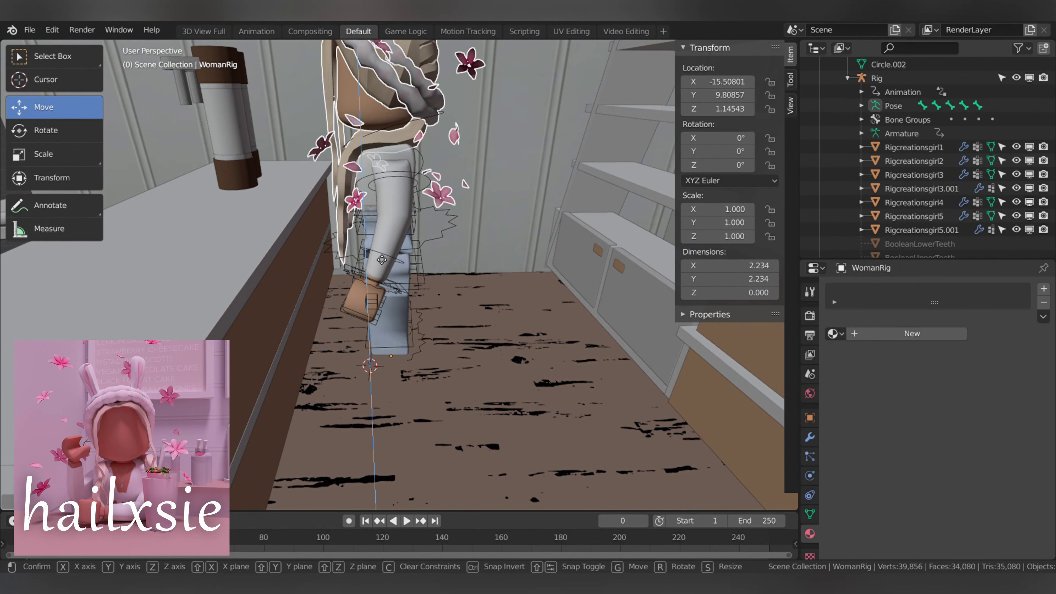
scroll(373, 286, down, 3)
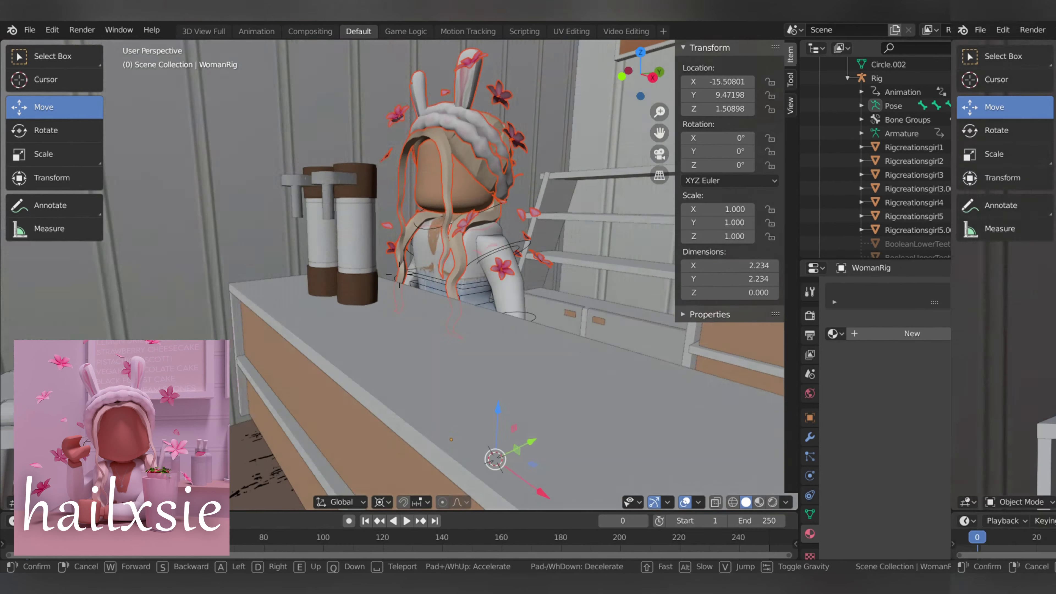
middle_drag(373, 286, 399, 316)
- Put the avatar's Rig into Pose Mode
click(877, 78)
key(ctrl+Tab)
click(395, 286)
key(shift+grave)
- Leave Pose Mode and delete the white cup and the T-shaped old cup pieces
key(w)
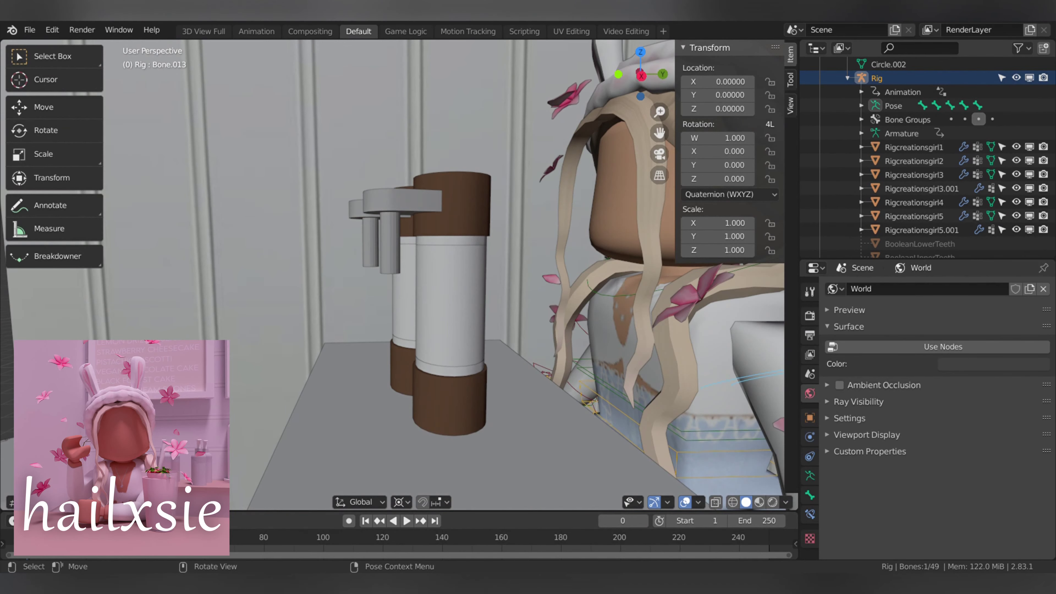
key(ctrl+Tab)
click(437, 323)
key(Delete)
click(442, 206)
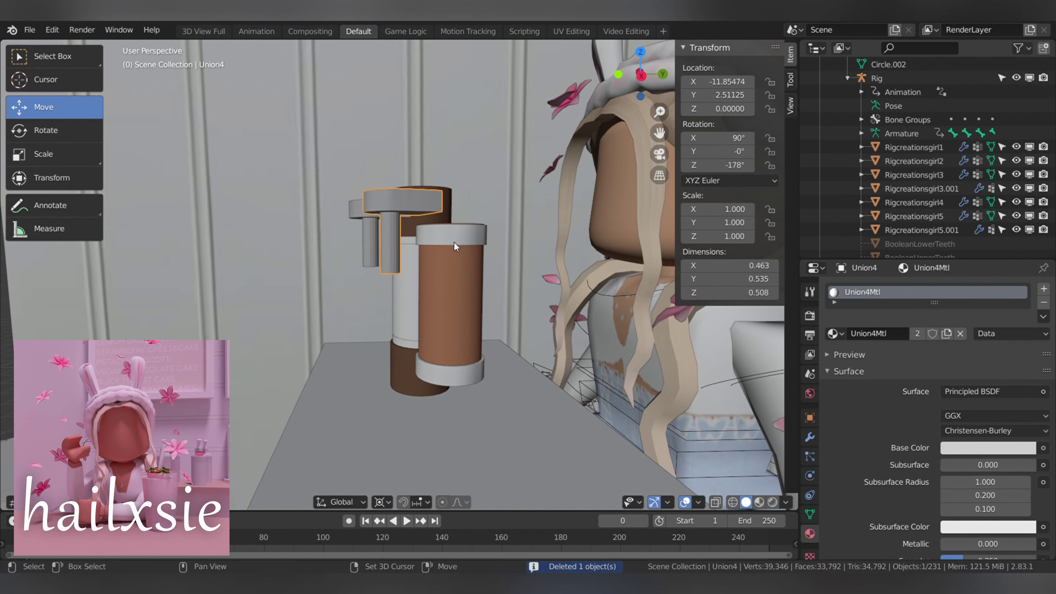
shift+click(454, 242)
key(Delete)
click(438, 260)
key(x)
- Delete the outer brown piece and remaining old cup parts, then frame the whole booth
shift+click(377, 211)
key(x)
click(437, 245)
click(420, 215)
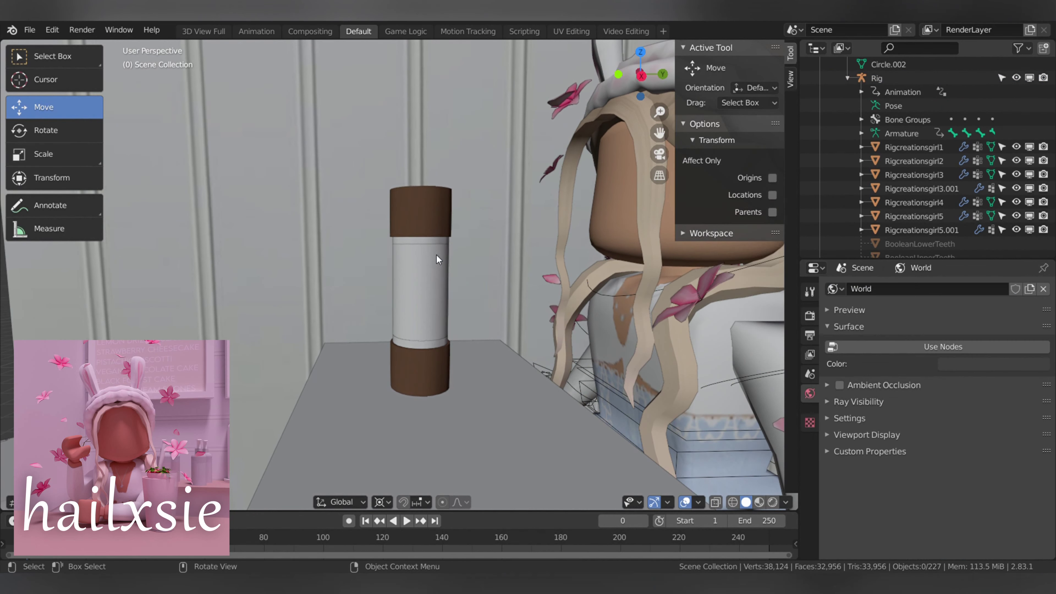
key(Delete)
click(430, 237)
key(Delete)
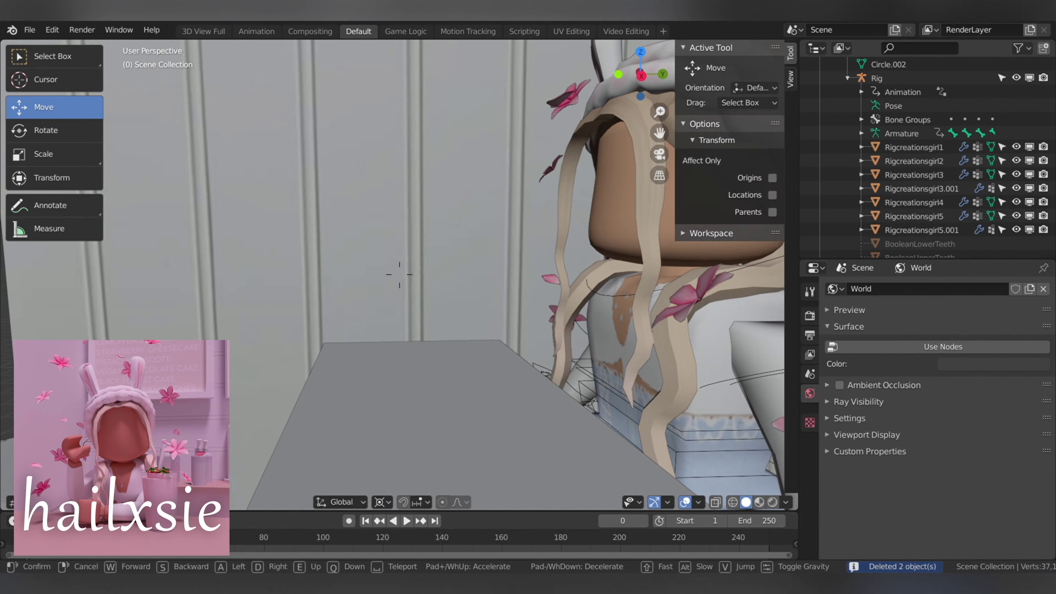
scroll(430, 238, down, 5)
scroll(430, 237, down, 5)
middle_drag(430, 237, 706, 327)
scroll(706, 327, down, 5)
middle_drag(620, 356, 95, 147)
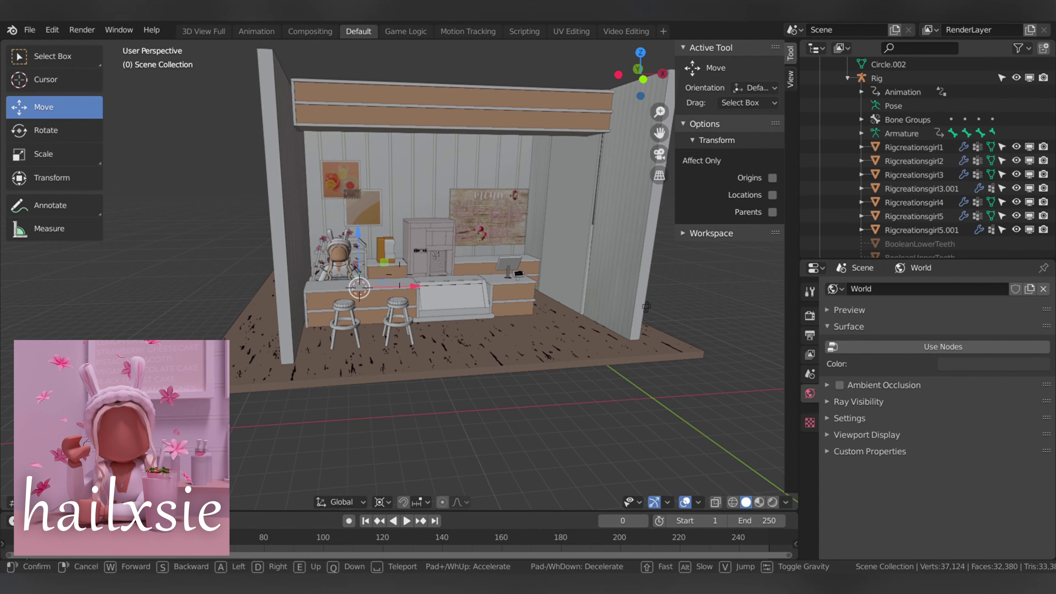
- Move the straw drink cup onto the counter, raise it, and scale it to 0.5
key(Return)
key(g)
middle_drag(395, 246, 556, 210)
scroll(458, 233, up, 5)
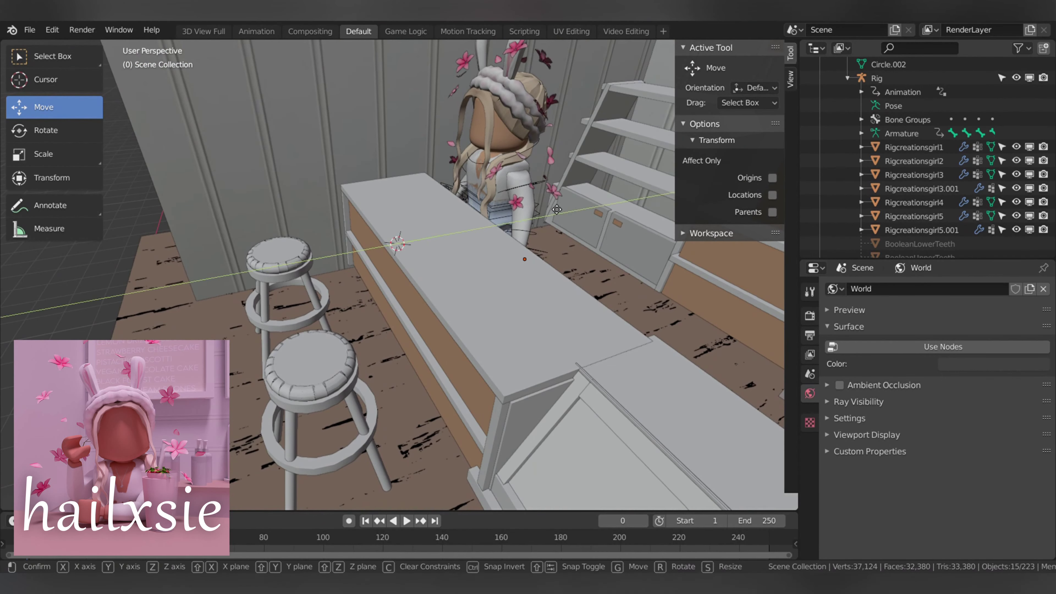
key(x)
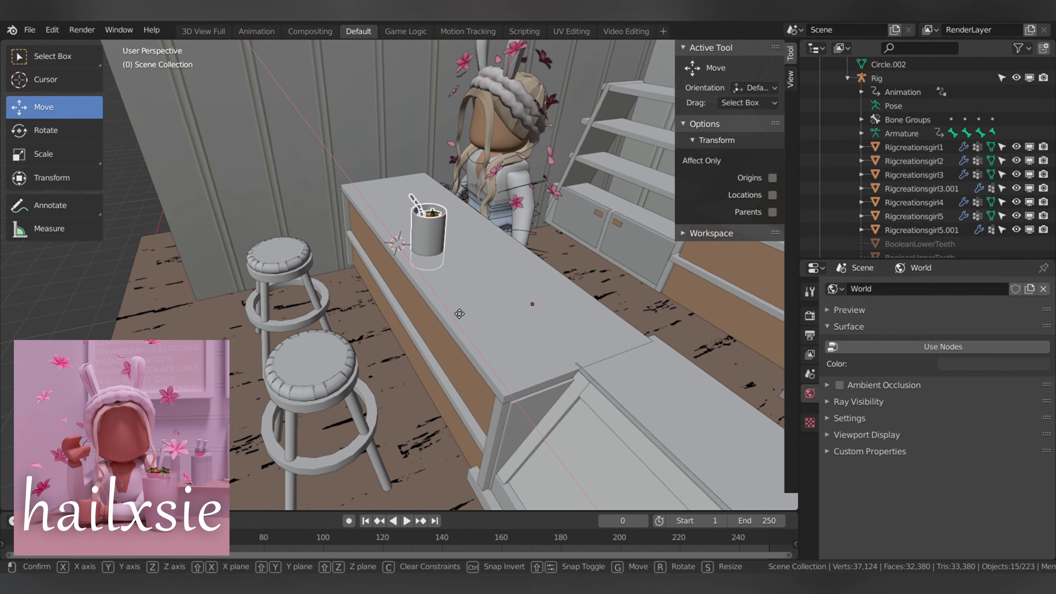
click(459, 314)
middle_drag(459, 314, 451, 279)
drag(452, 275, 452, 246)
drag(472, 285, 528, 285)
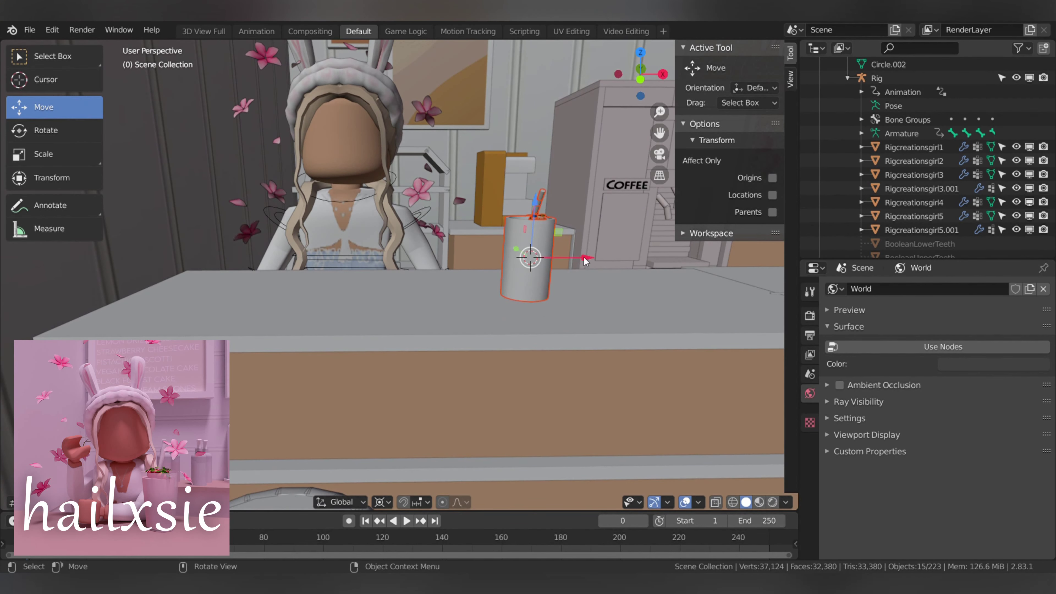
drag(585, 260, 461, 260)
- Select the avatar's Rig and switch it into Pose Mode
click(501, 114)
key(shift+grave)
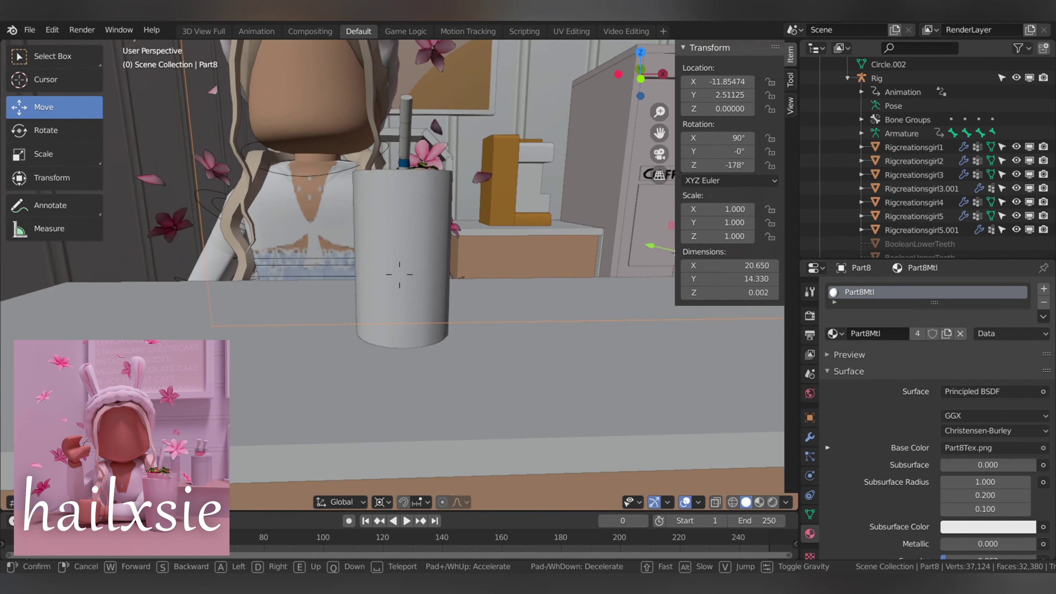
key(s)
click(399, 274)
click(877, 77)
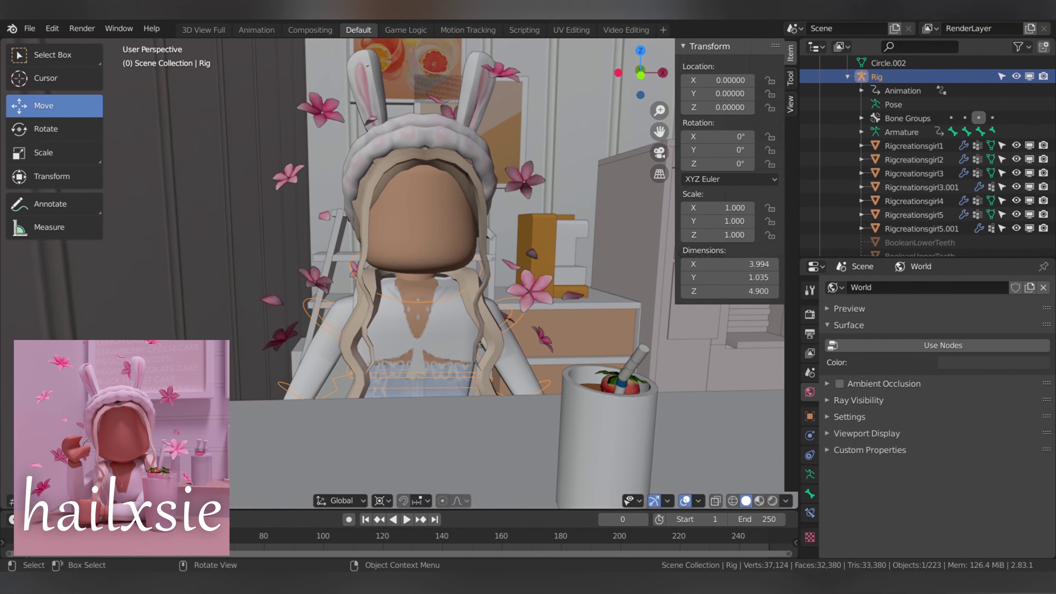
key(ctrl+Tab)
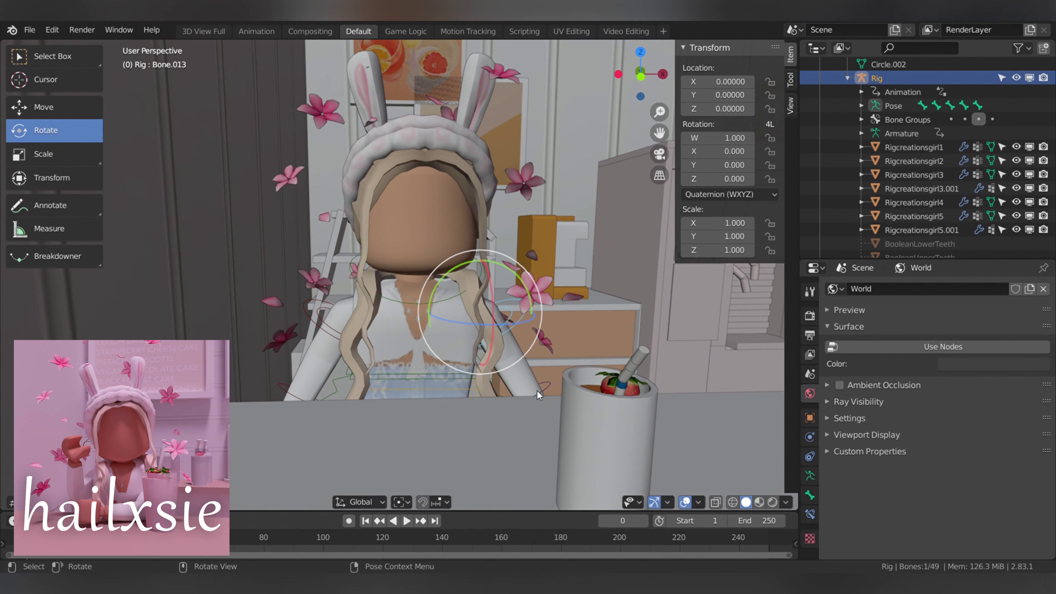
- Rotate the hand bone Bone.014 upward and lower it to the left
drag(537, 390, 508, 312)
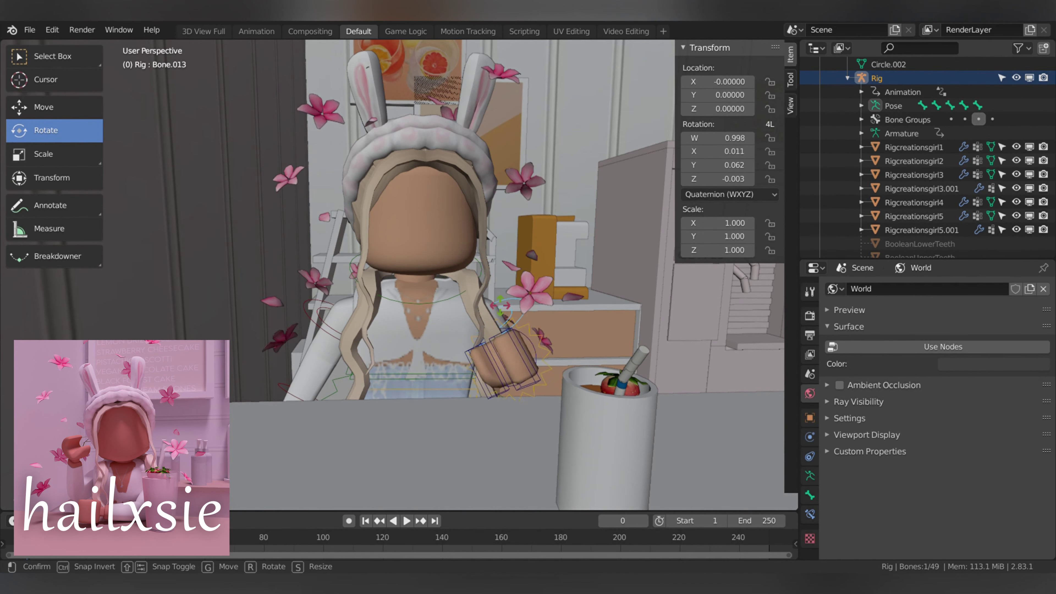
mouse_move(508, 302)
mouse_down()
mouse_move(515, 360)
mouse_move(511, 335)
mouse_move(531, 303)
mouse_move(473, 329)
mouse_move(463, 309)
mouse_move(468, 324)
mouse_up()
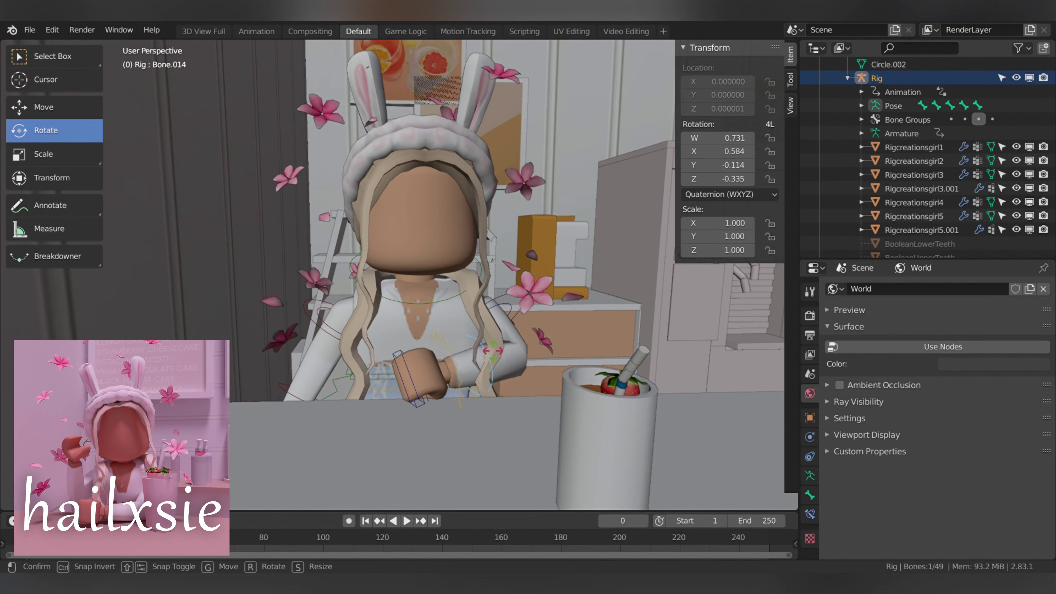
key(w)
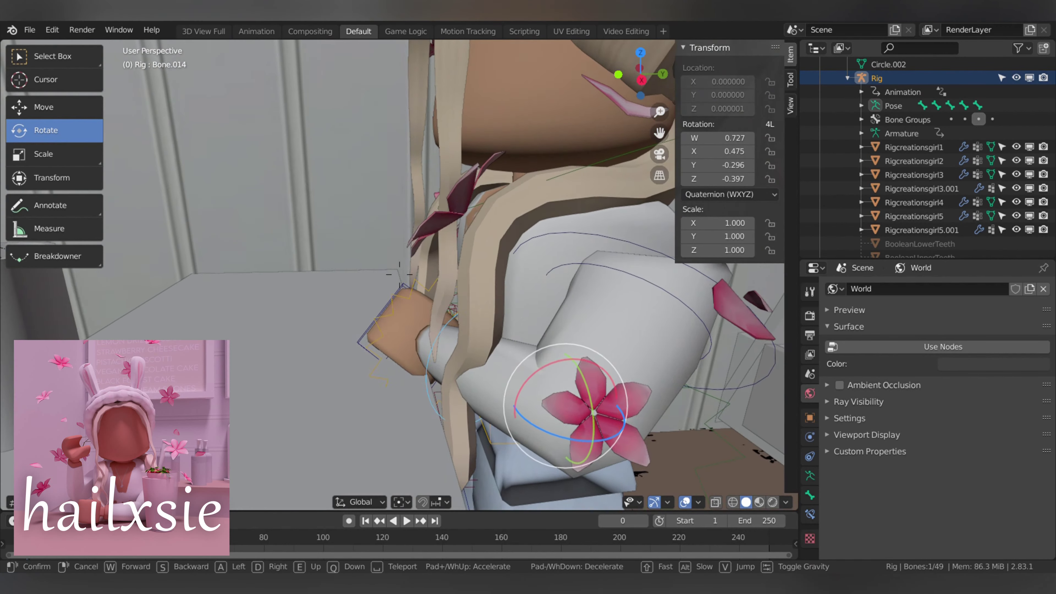
click(427, 247)
- Move arm bone Bone.013 forward and rotate it to raise the hand before the chest
drag(506, 269, 468, 284)
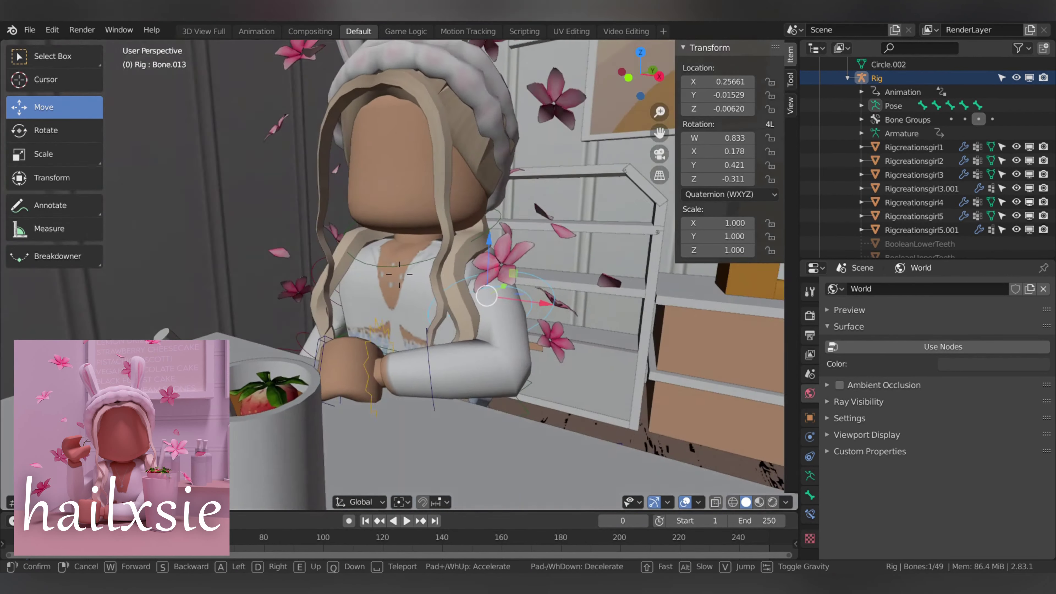
middle_drag(464, 286, 388, 223)
key(shift+space)
key(r)
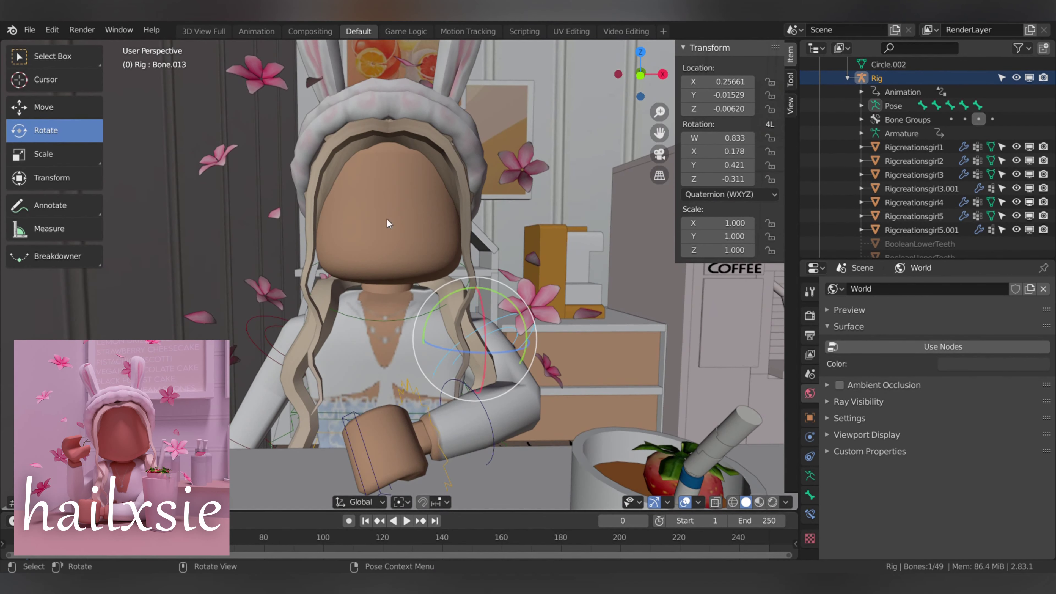
drag(522, 320, 523, 326)
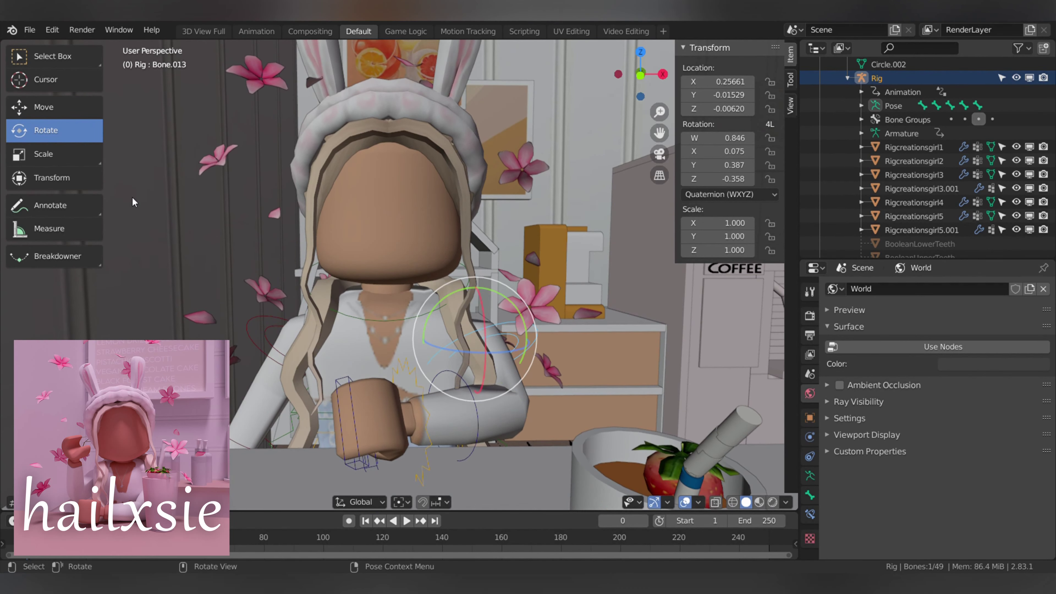
key(q)
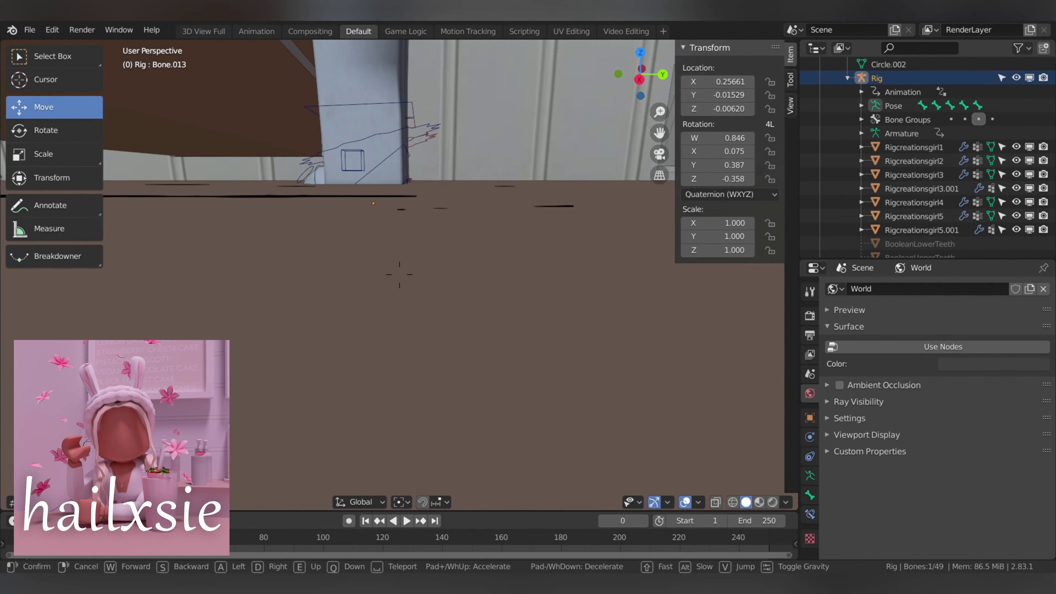
click(491, 148)
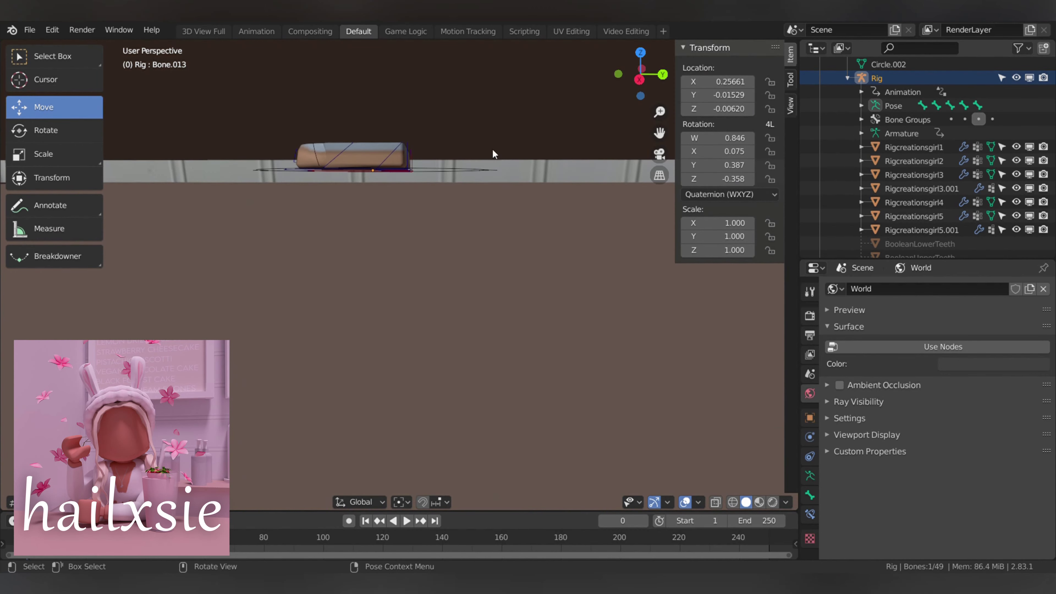
key(shift+grave)
key(s)
key(Return)
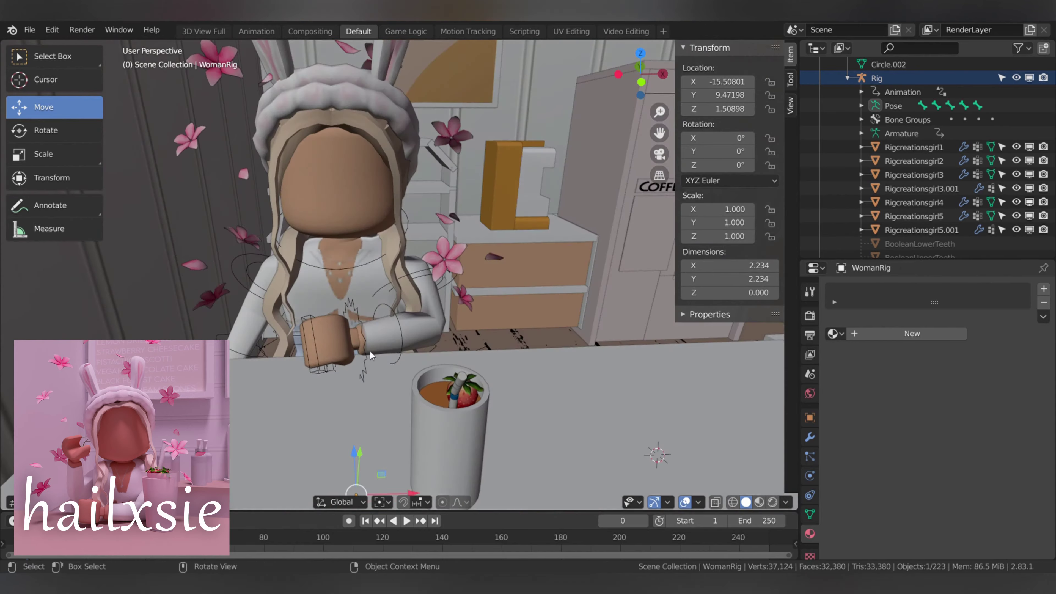
- Lower the avatar slightly along Z and select its hair accessory piece
key(g)
key(z)
click(360, 467)
key(shift+grave)
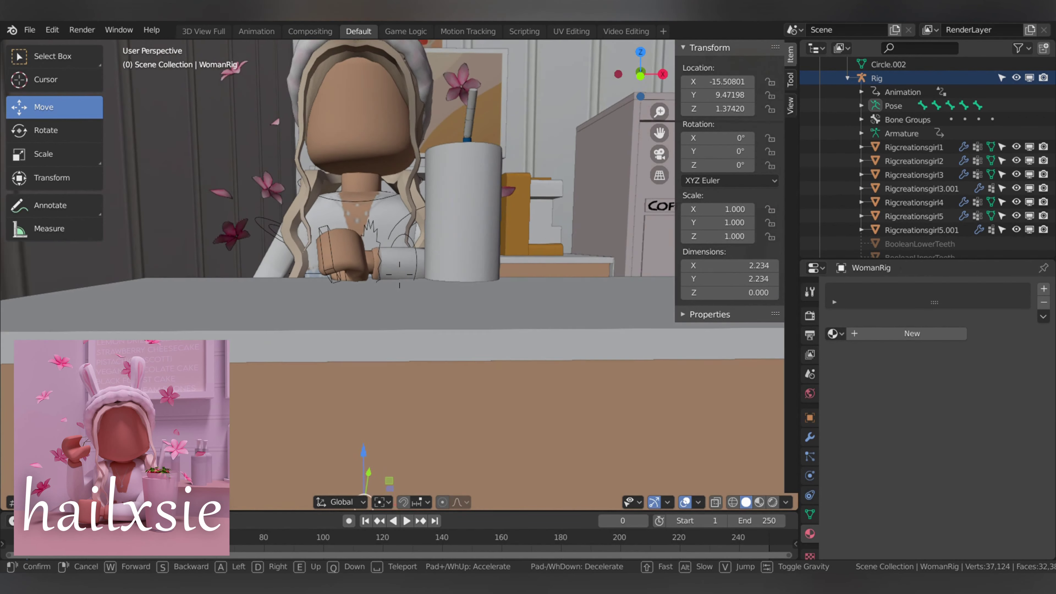
click(399, 274)
click(387, 142)
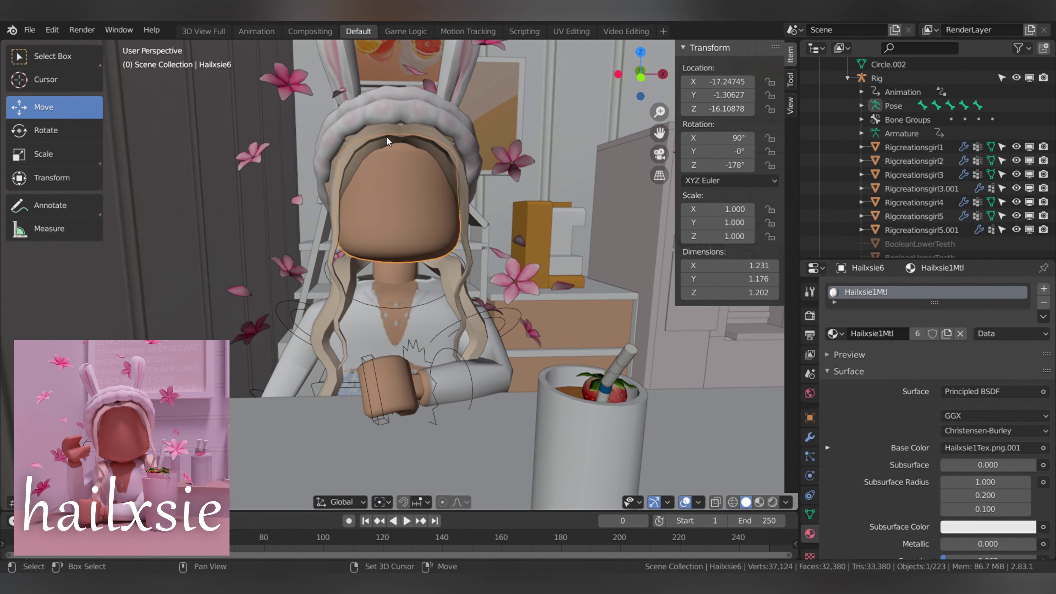
click(170, 171)
click(69, 85)
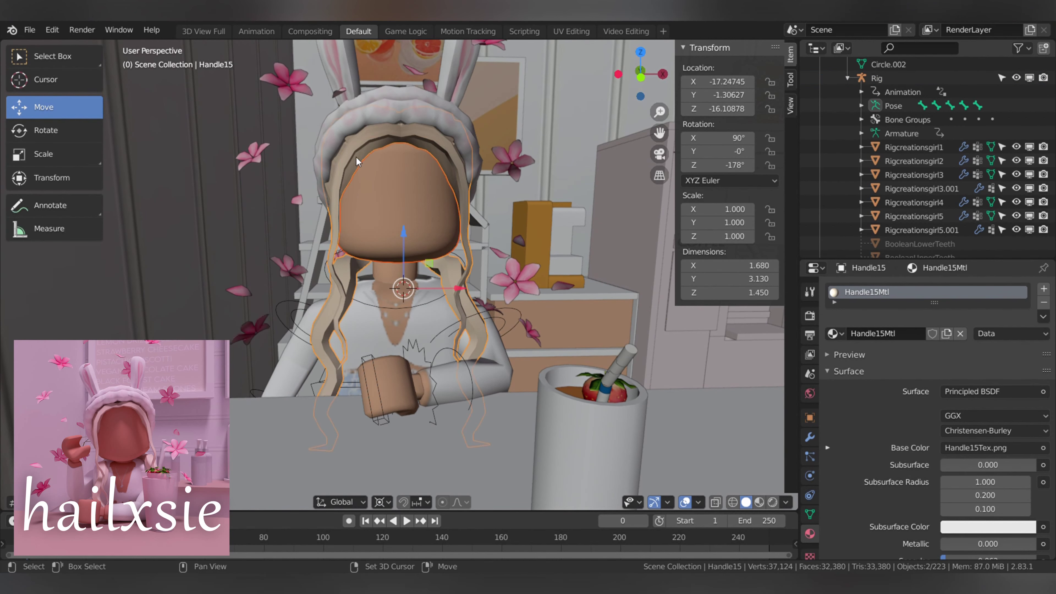
- Tilt the hair accessory piece slightly so it sits on the head
key(shift+grave)
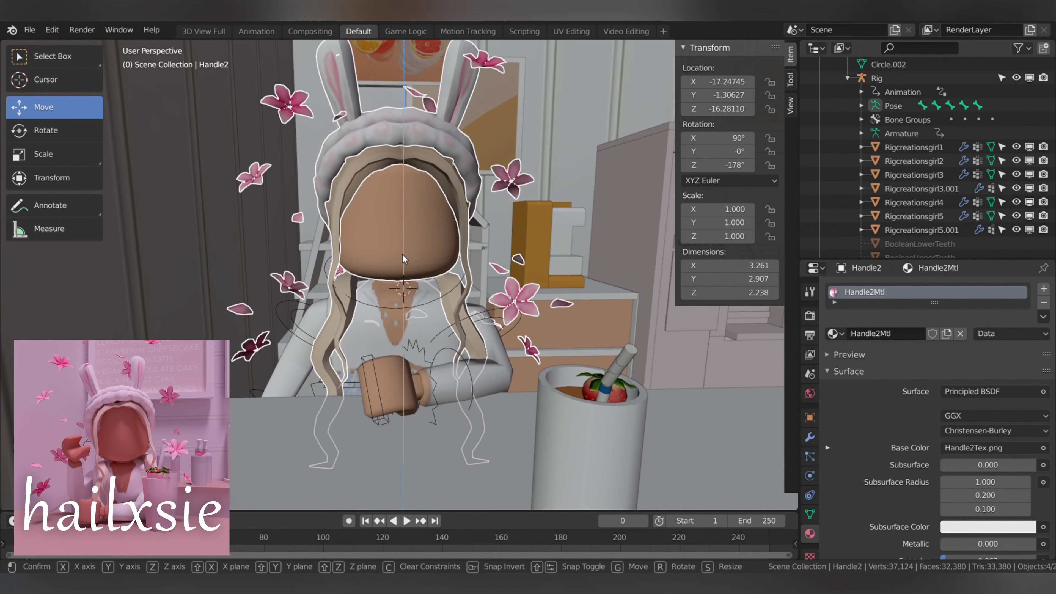
key(w)
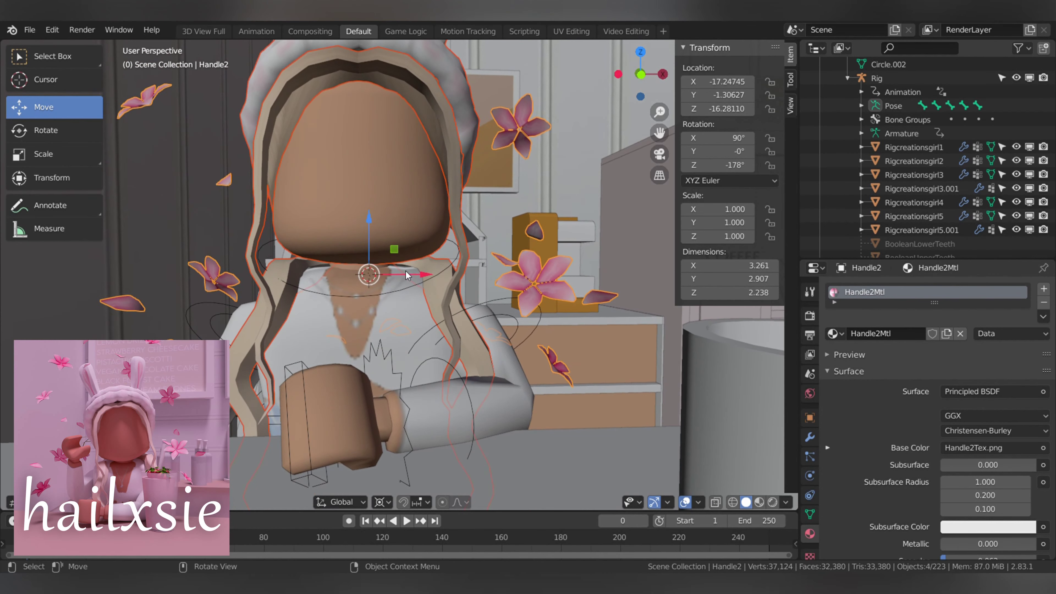
key(s)
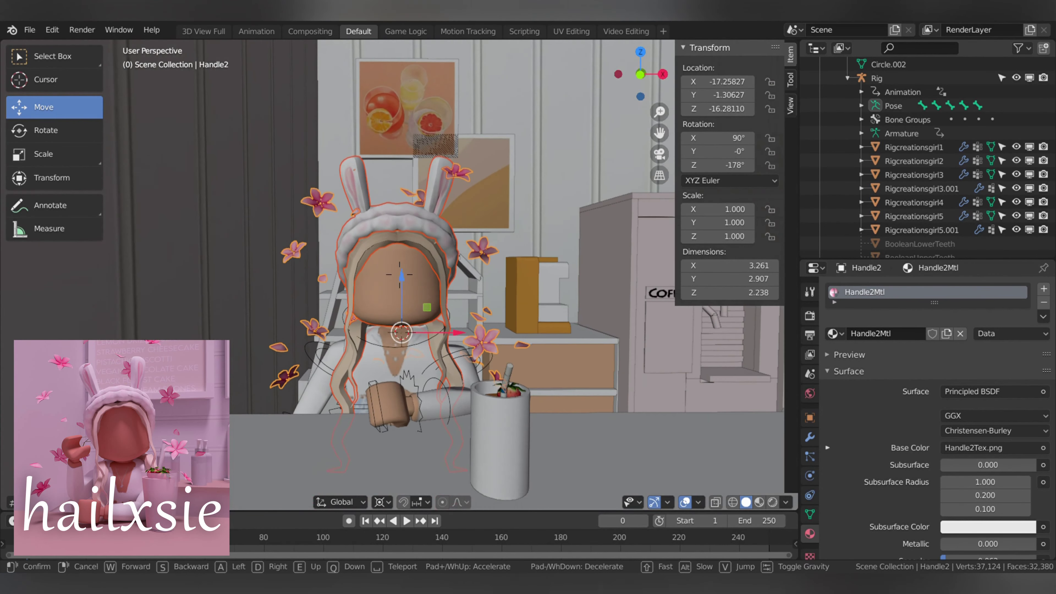
click(398, 278)
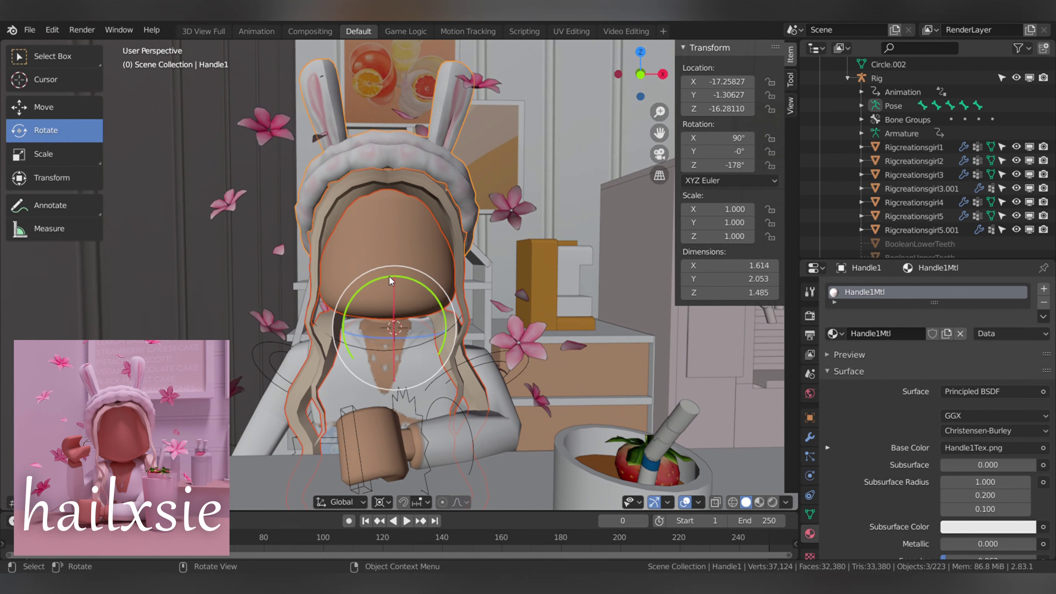
drag(382, 280, 378, 278)
- Undo the last hair adjustment and return the avatar rig to pose mode
key(shift+grave)
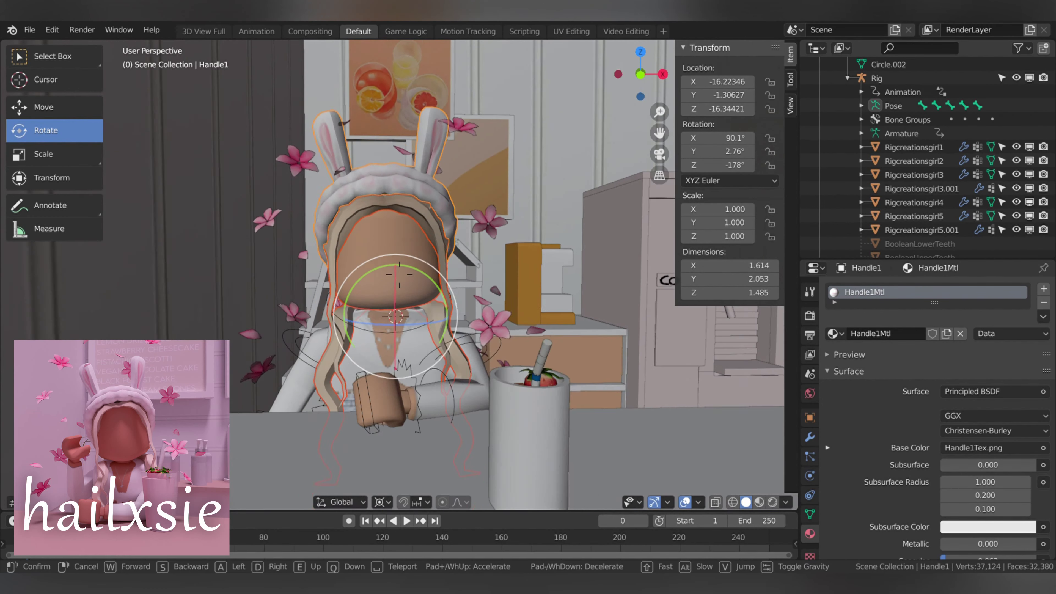
key(w)
key(Return)
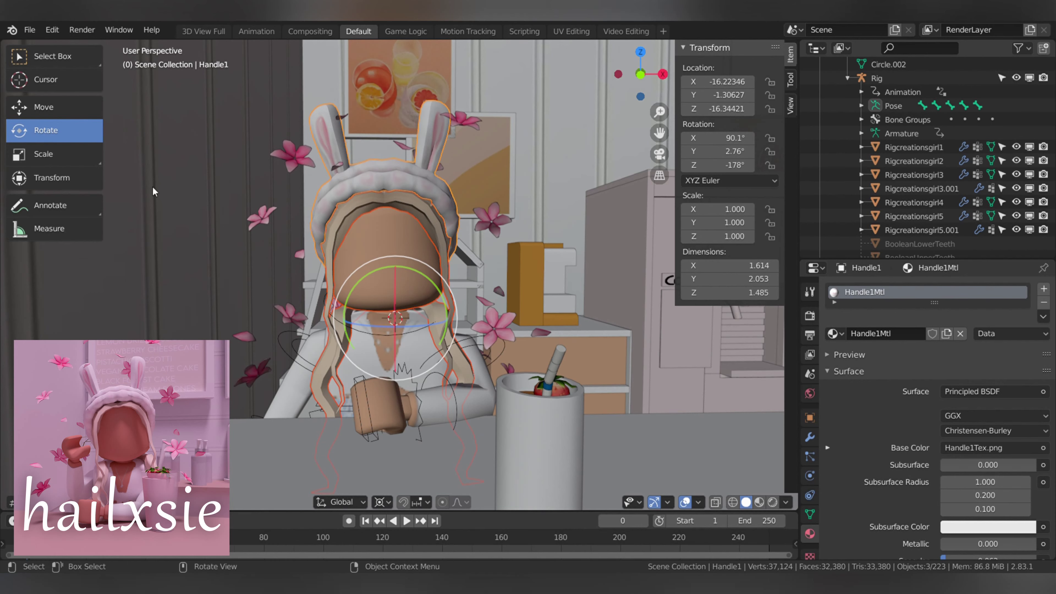
key(ctrl+z)
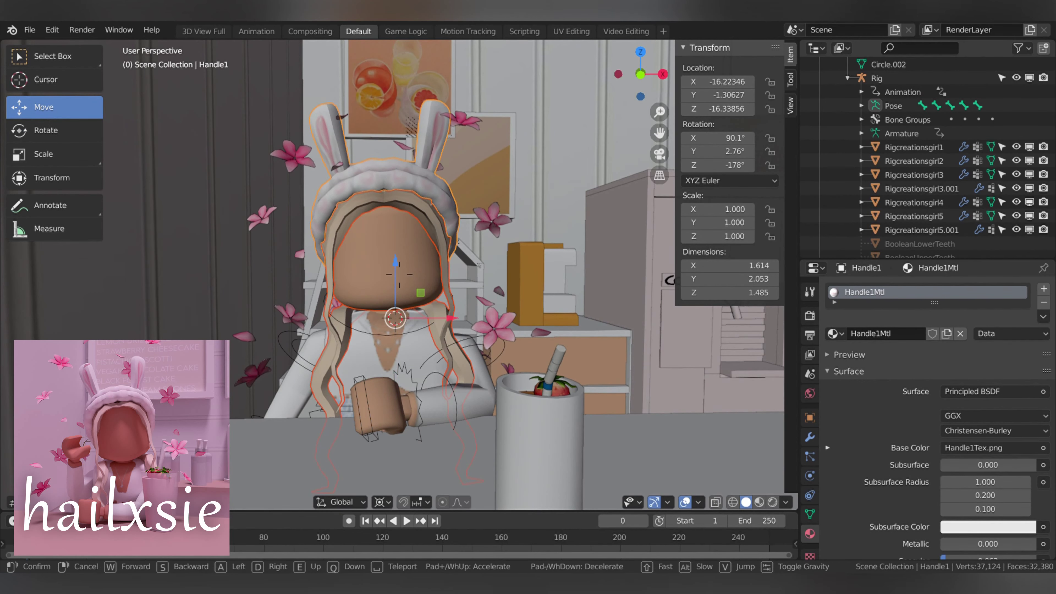
key(w)
key(Return)
key(period)
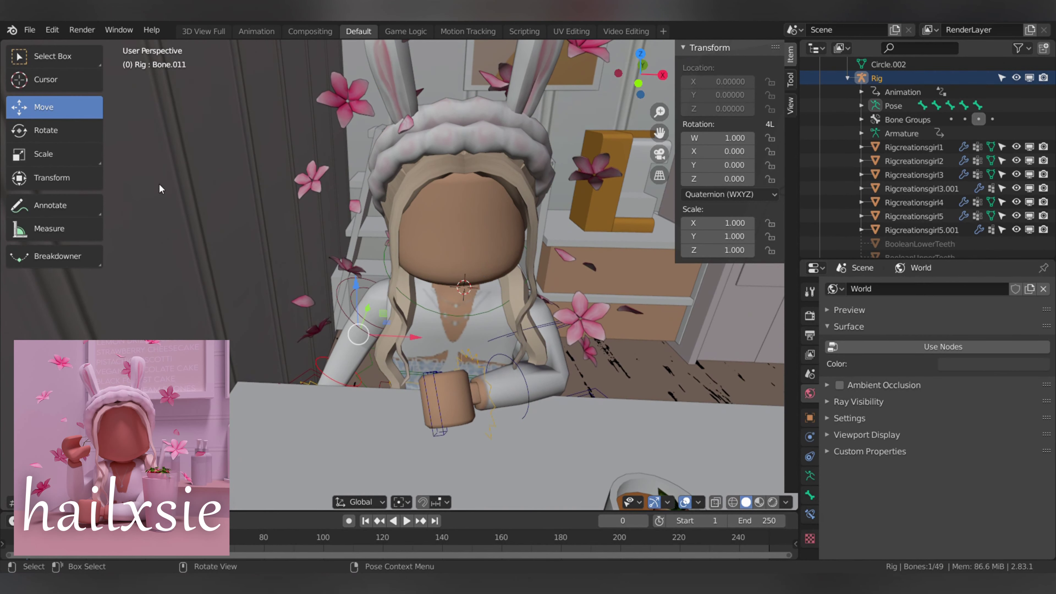
- Rotate arm bones Bone.010 and Bone.011 upward until the hand sits beside her face
mouse_move(351, 316)
mouse_down()
mouse_move(358, 287)
mouse_move(400, 284)
mouse_up()
key(shift+grave)
key(Return)
mouse_move(329, 344)
mouse_down()
mouse_move(300, 346)
mouse_move(280, 373)
mouse_up()
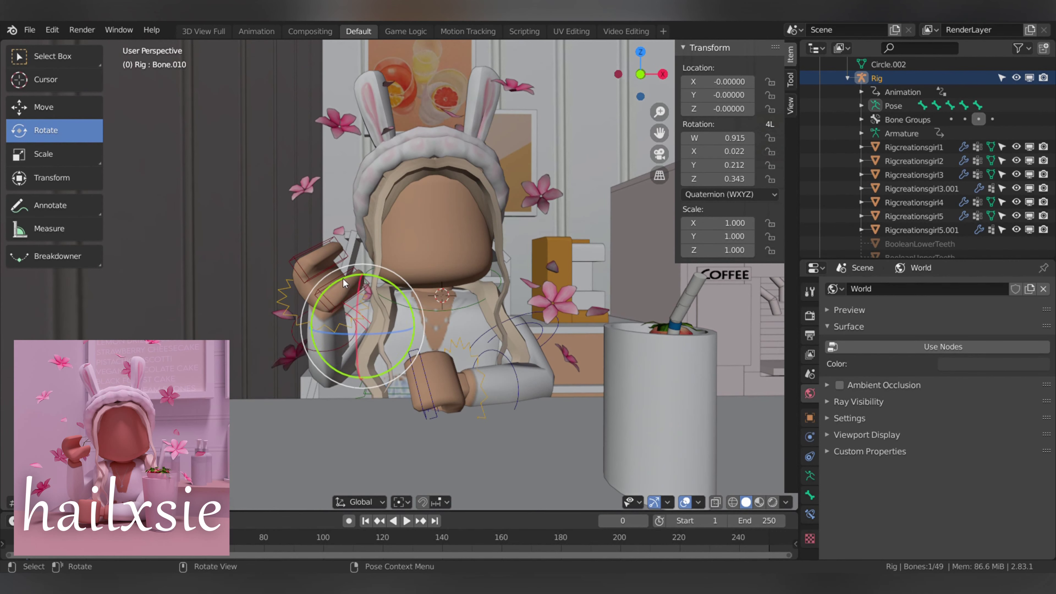
drag(344, 283, 320, 286)
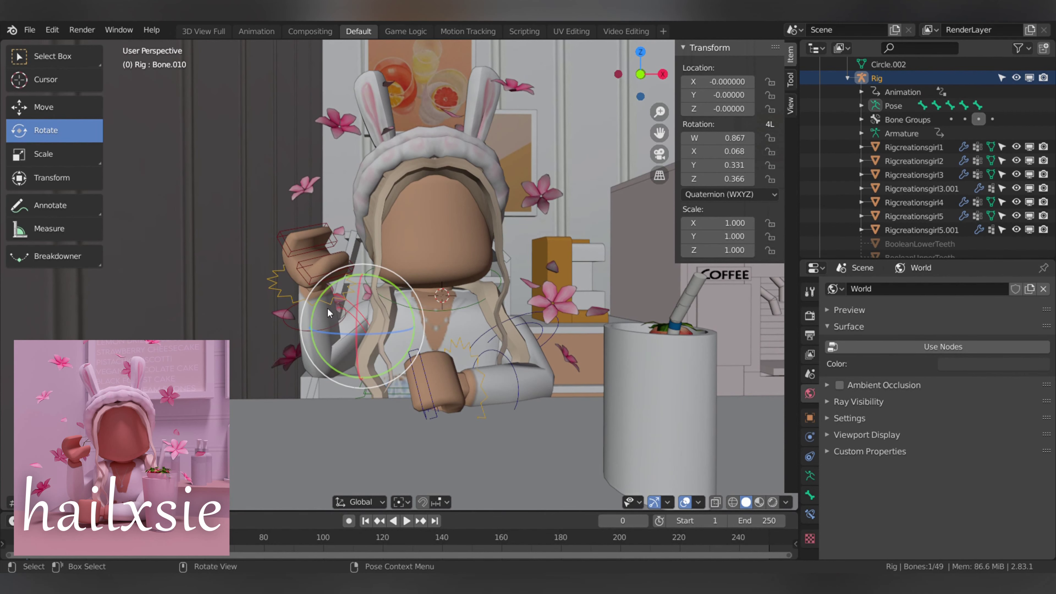
click(306, 325)
drag(306, 326, 469, 404)
click(625, 429)
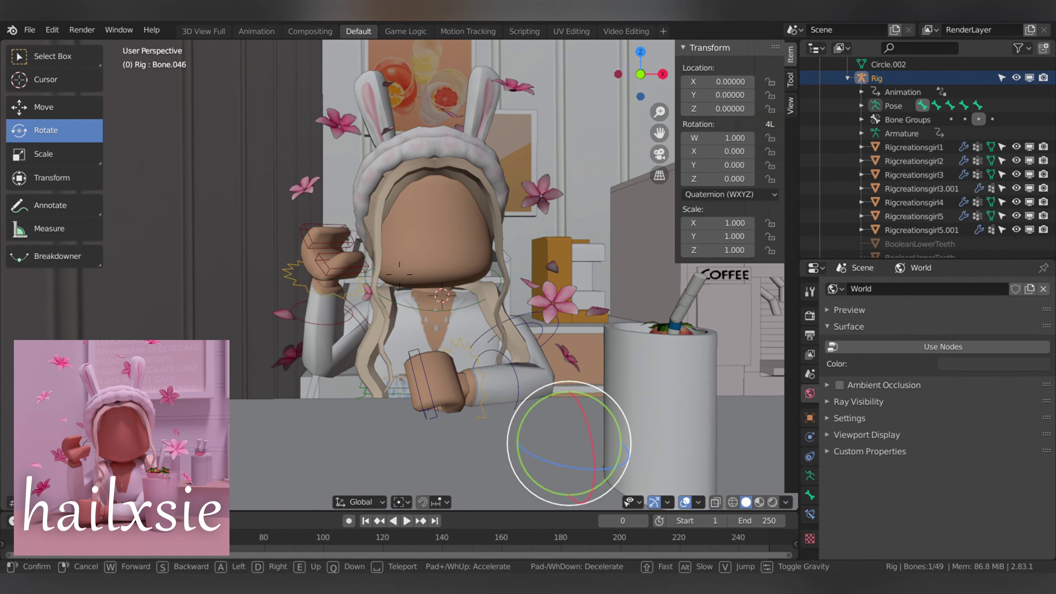
middle_drag(626, 429, 582, 478)
scroll(582, 478, up, 3)
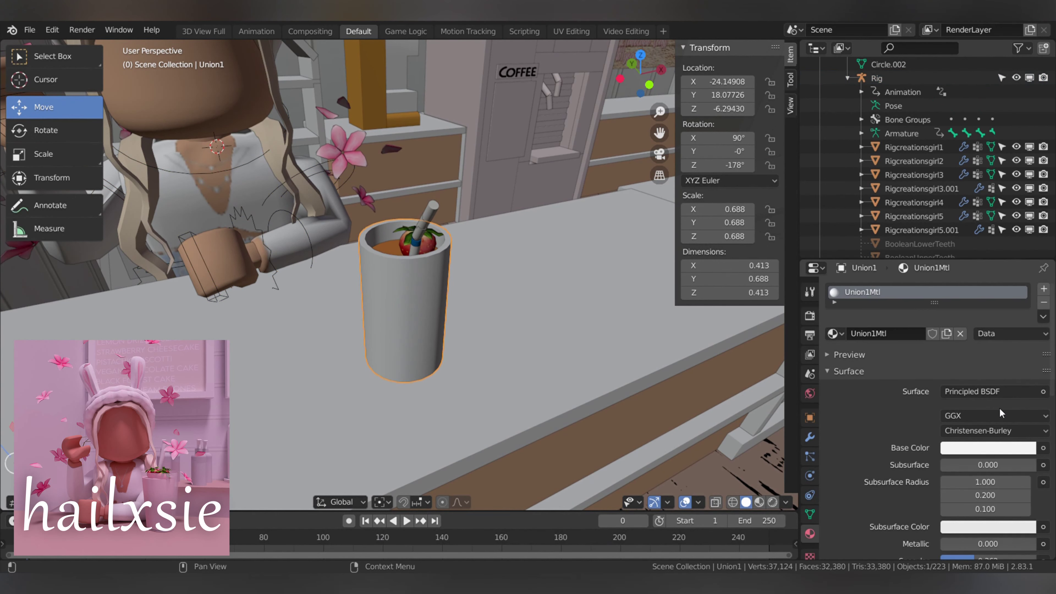
- Replace the cup's material with a new Glass BSDF material
click(963, 334)
click(994, 392)
click(894, 137)
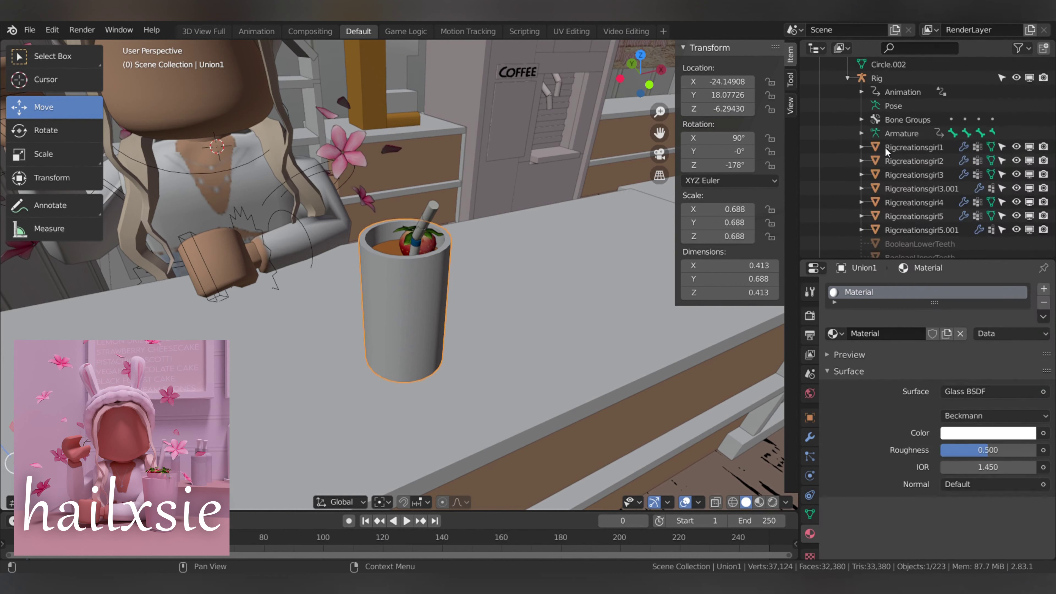
middle_drag(399, 250, 399, 175)
scroll(416, 271, up, 3)
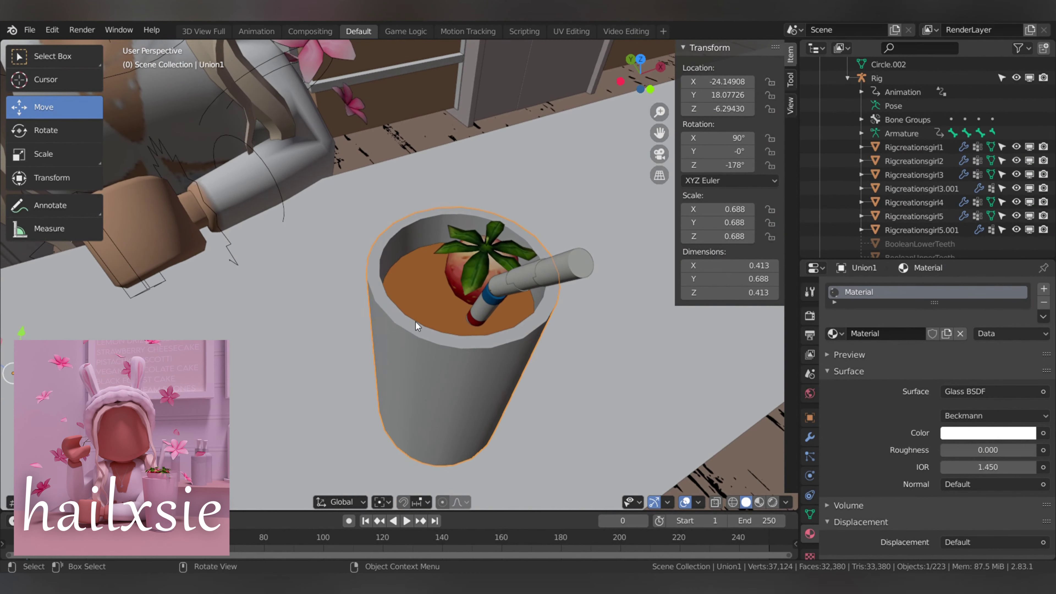
- Tint the liquid inside the cup a bright, full-value pink
click(416, 287)
click(1026, 451)
click(973, 316)
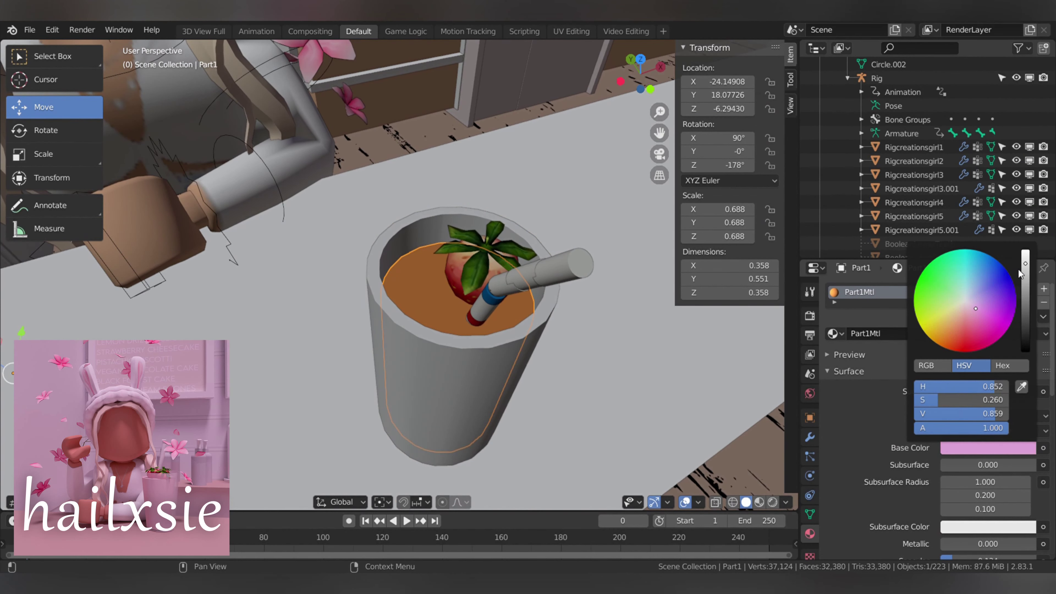
drag(1019, 275, 1026, 250)
click(440, 370)
- Select the cup, the strawberry and the three straw segments together
click(416, 299)
click(459, 258)
click(473, 319)
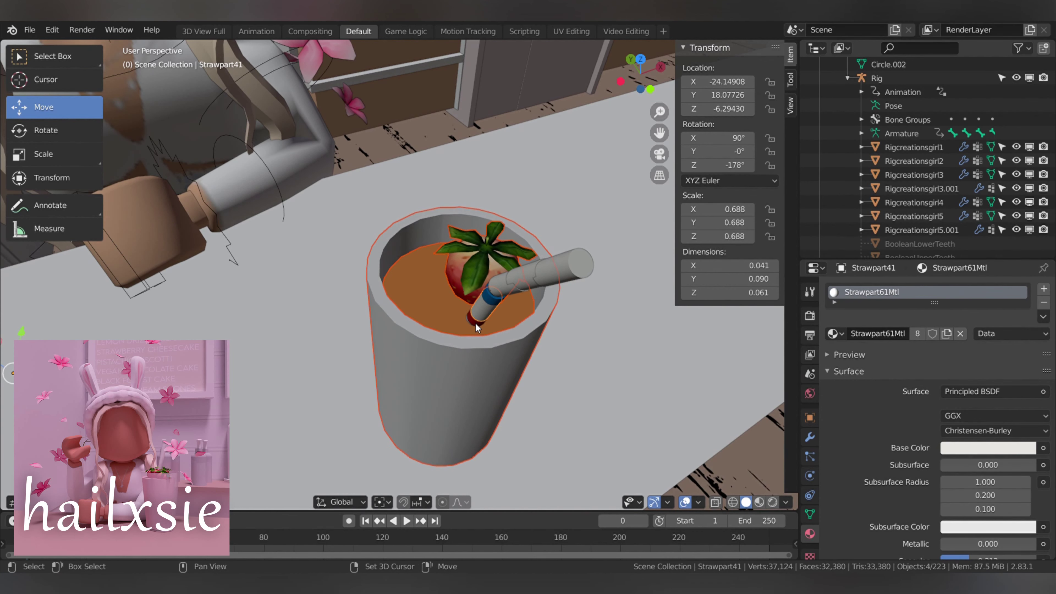
click(499, 296)
click(531, 284)
key(shift+grave)
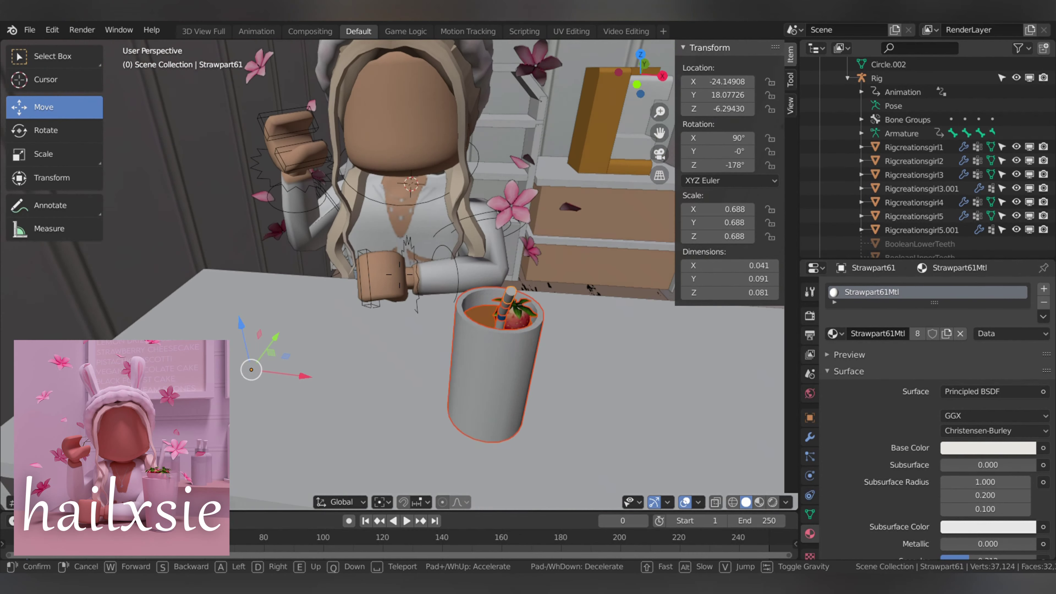
key(Return)
- Set the pivot point to the 3D cursor and place the cursor on the cup
click(380, 502)
click(436, 466)
click(50, 82)
click(441, 257)
- Slide the drink cup along Y toward the avatar's hand
drag(455, 246, 461, 206)
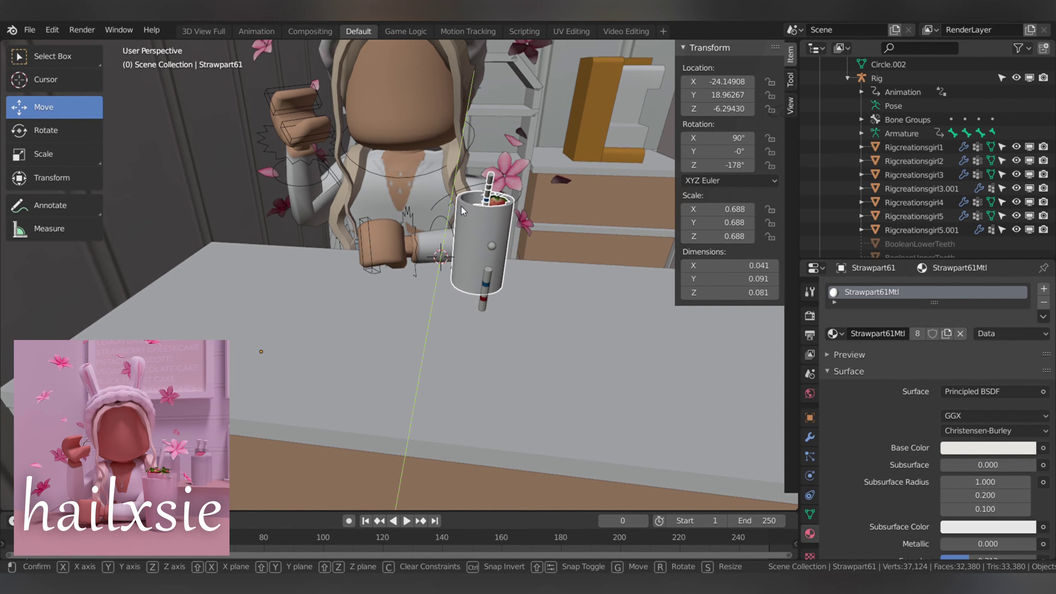
middle_drag(461, 206, 356, 257)
drag(355, 257, 294, 231)
key(shift+grave)
click(399, 275)
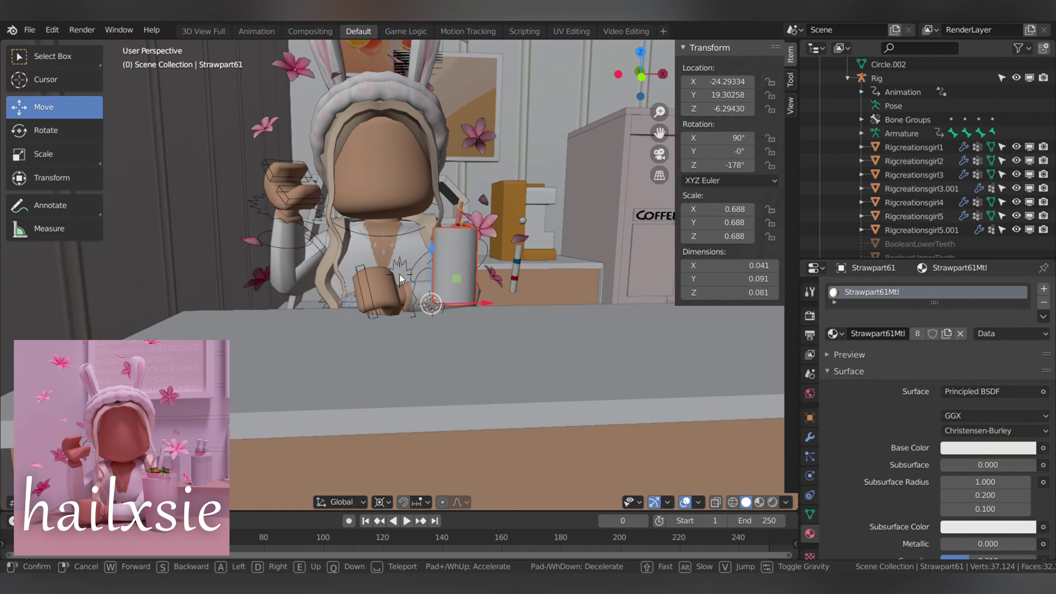
- Move the cup vertically to line it up with the hand
key(g)
key(z)
click(443, 272)
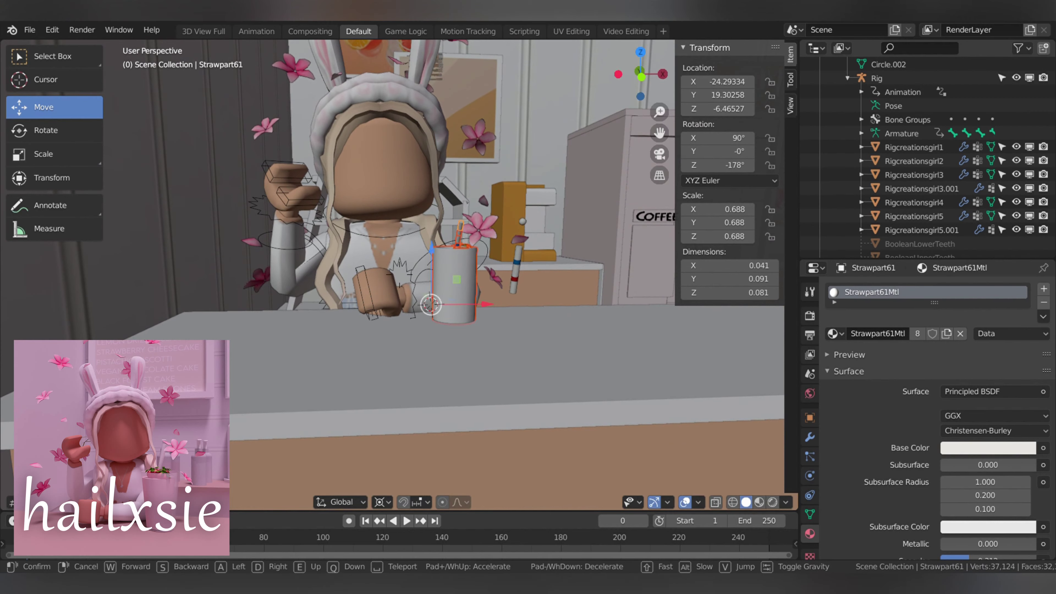
key(shift+grave)
key(w)
click(400, 275)
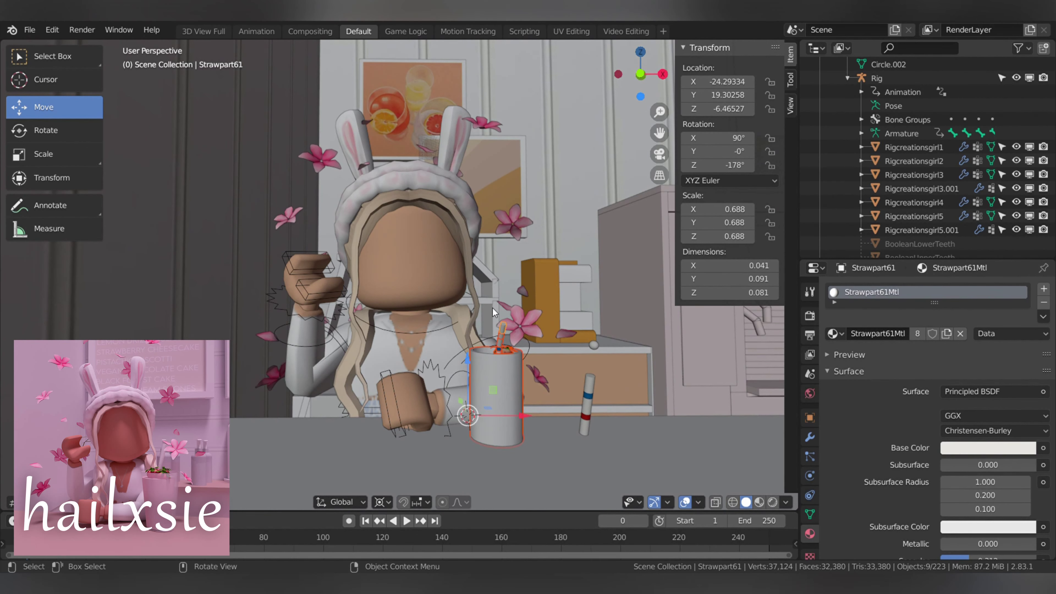
- Delete the loose striped straw and the leftover red straw piece
click(590, 389)
key(Delete)
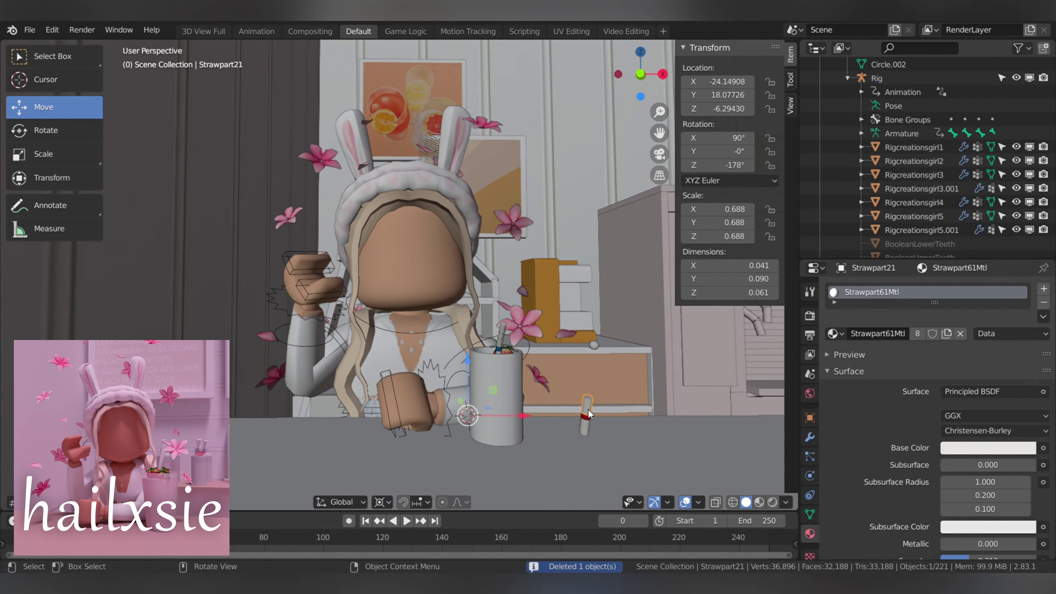
click(586, 415)
key(Delete)
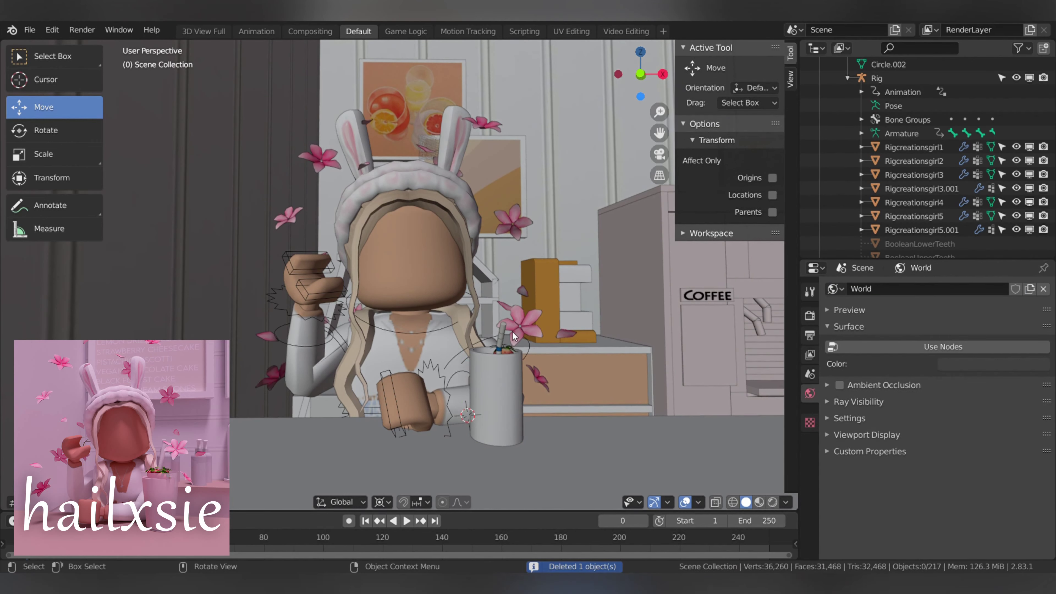
key(shift+grave)
key(w)
click(399, 271)
- Remove the blue straw ring's material and select the straw segment
click(333, 256)
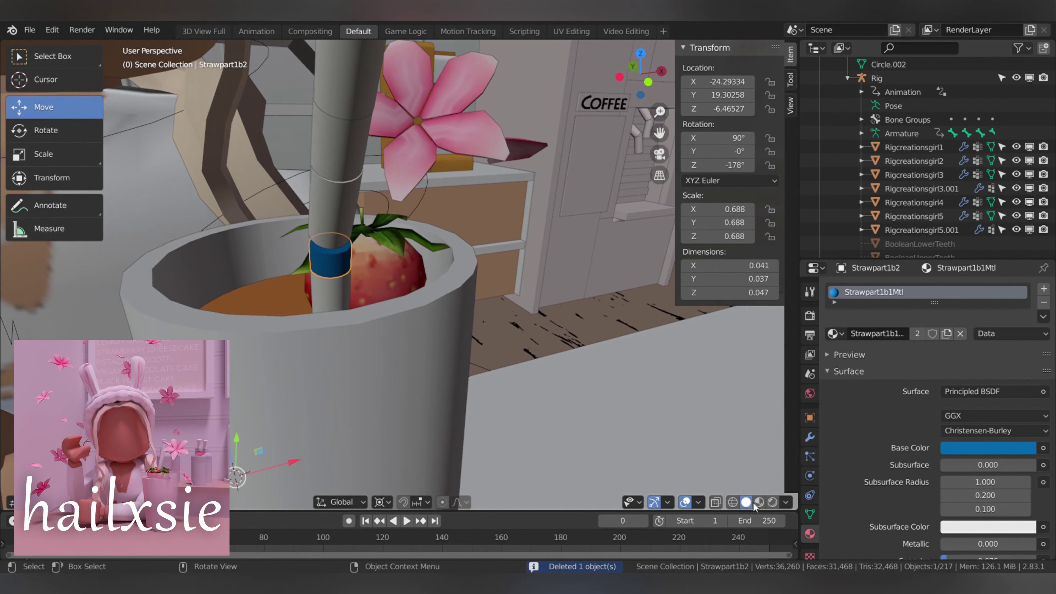
click(960, 333)
middle_drag(457, 208, 334, 245)
click(336, 246)
click(45, 79)
click(320, 267)
- Undo a stray straw move, then lower Strawpart61 to Z -6.48078 in the drink
click(46, 107)
click(82, 29)
click(52, 29)
click(63, 46)
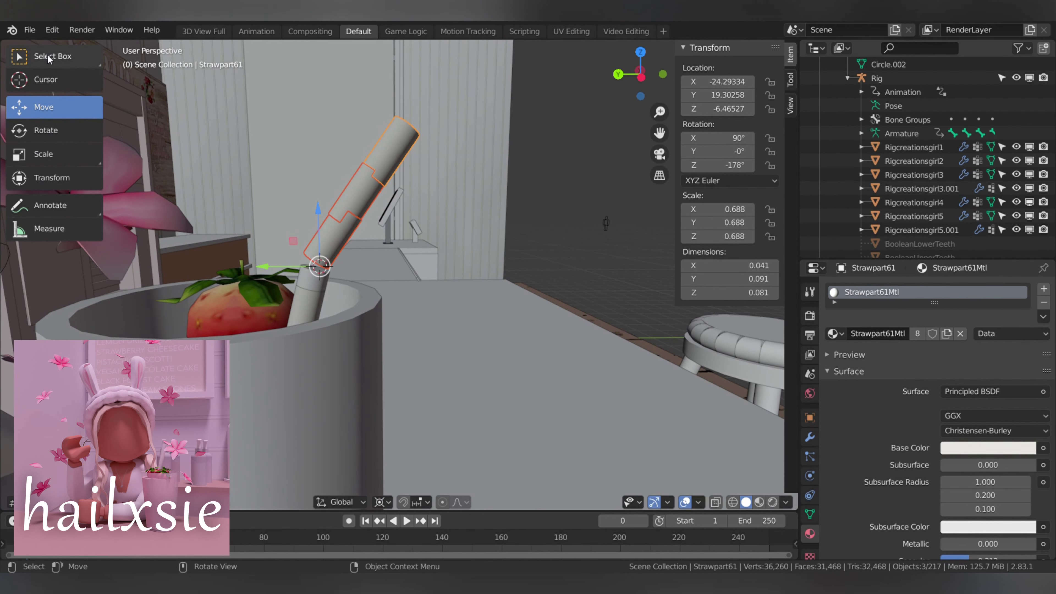
click(46, 79)
middle_drag(374, 250, 520, 276)
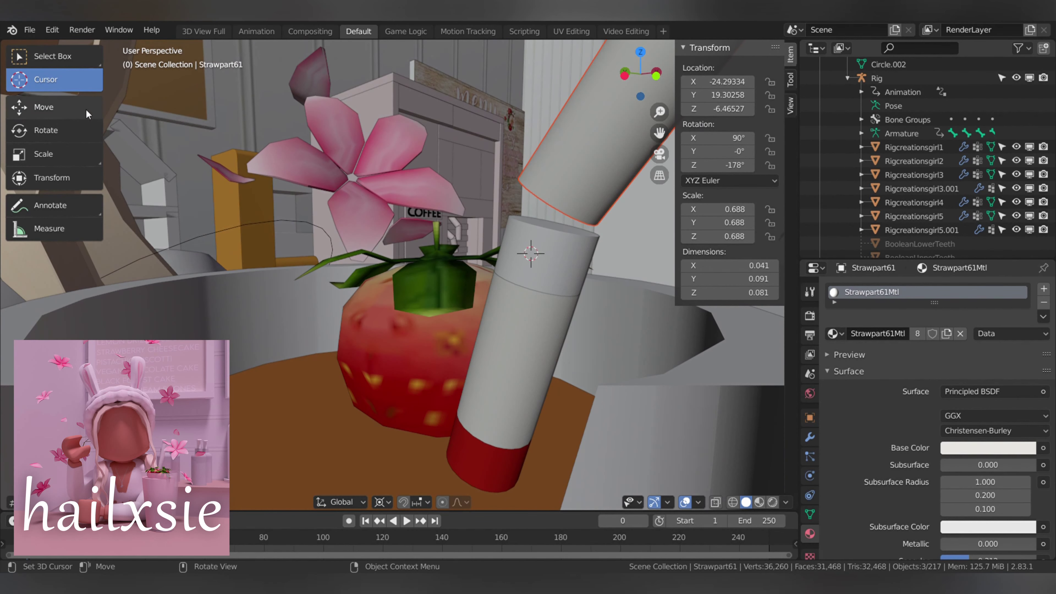
click(88, 114)
drag(537, 198, 541, 225)
- Fly the view back out to see the whole avatar and coffee machine
key(shift+grave)
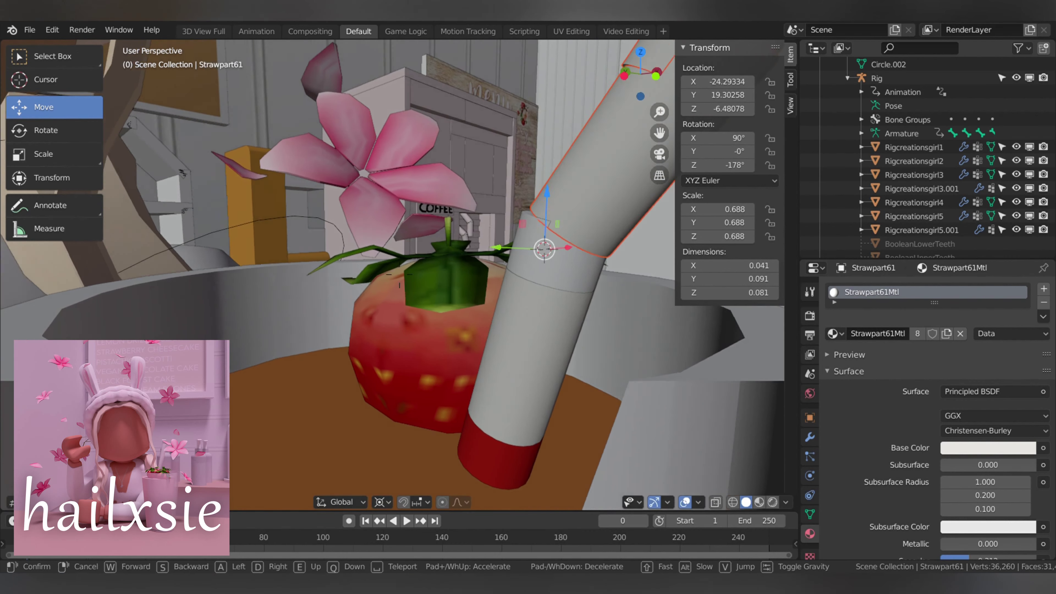
key(s)
key(Return)
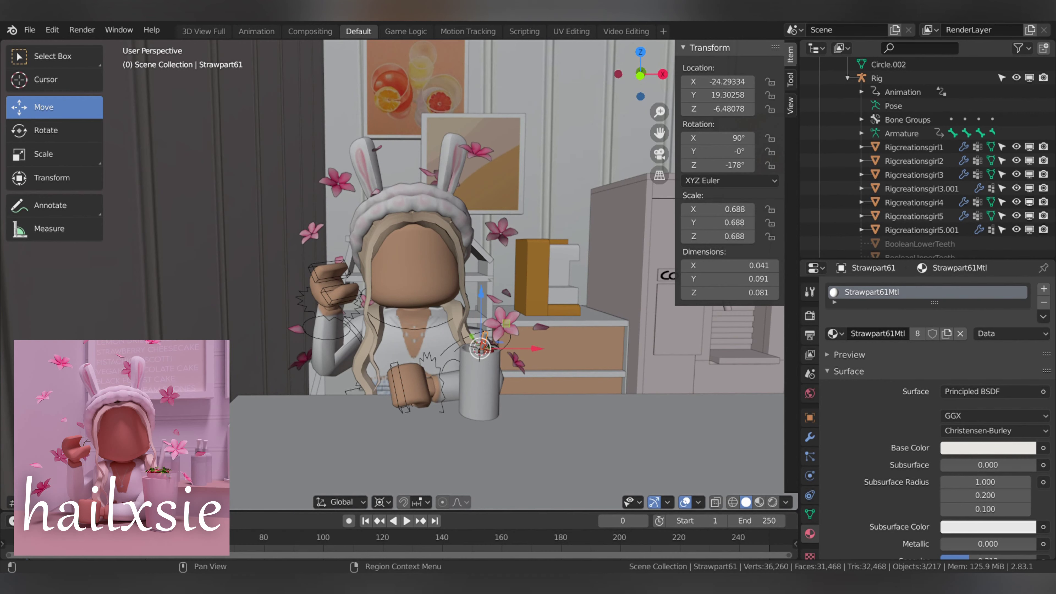
key(shift+grave)
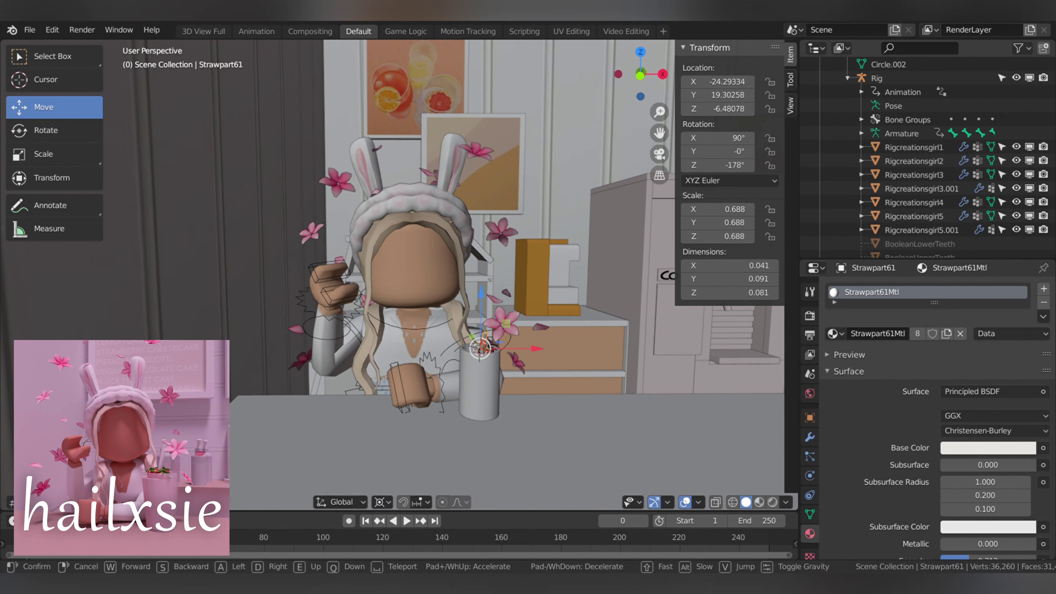
- Give coffee machine part Union8 a light pink base colour in a material named 'pink'
key(w)
click(399, 274)
click(434, 296)
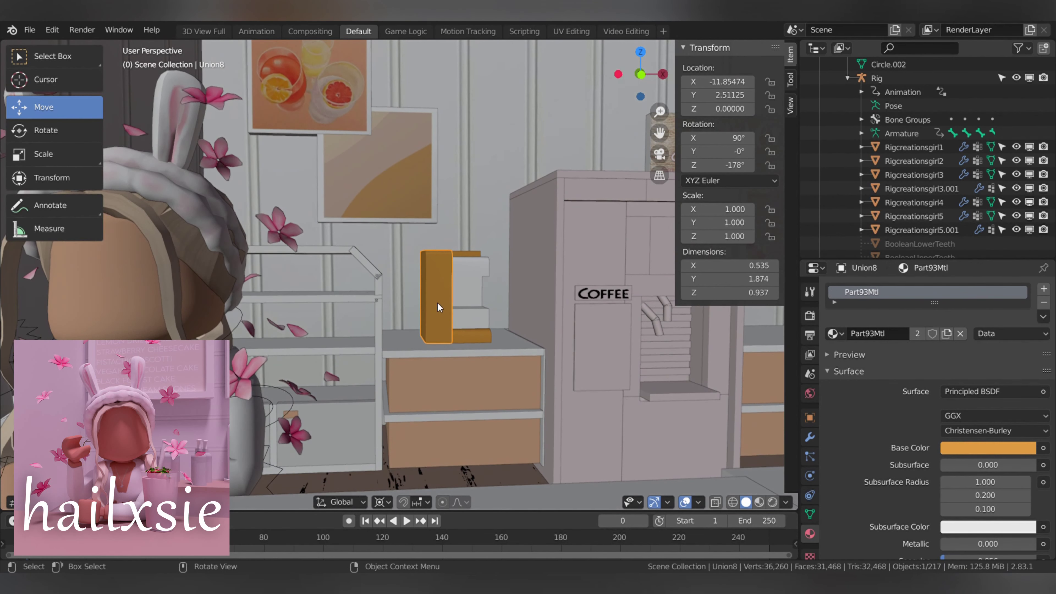
click(988, 447)
click(988, 448)
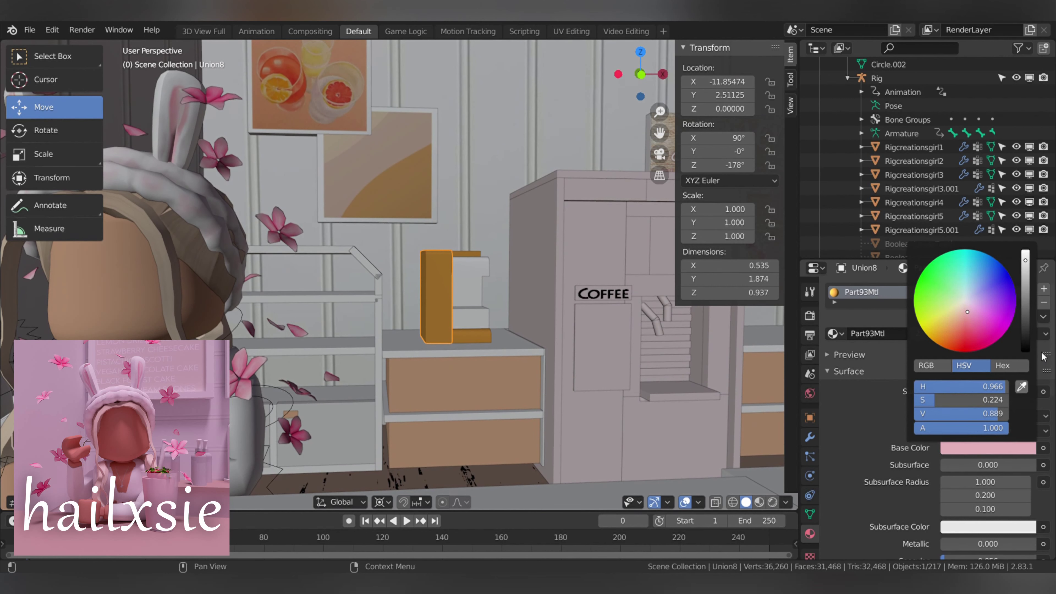
click(968, 292)
double_click(900, 336)
text(pink)
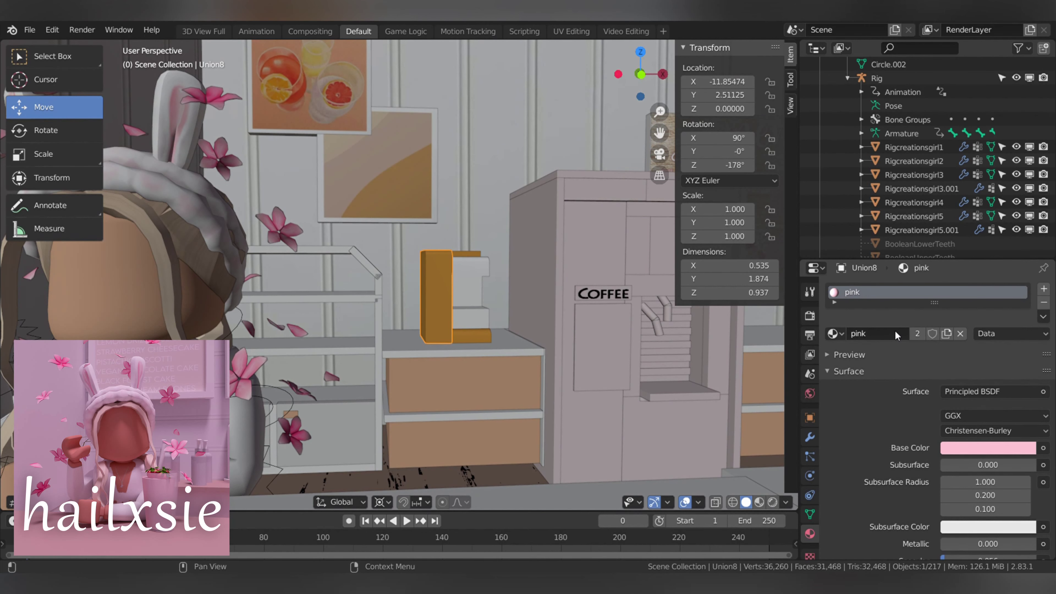
- Assign the 'pink' material to the other two orange coffee machine pieces
click(470, 335)
click(844, 334)
text(pink)
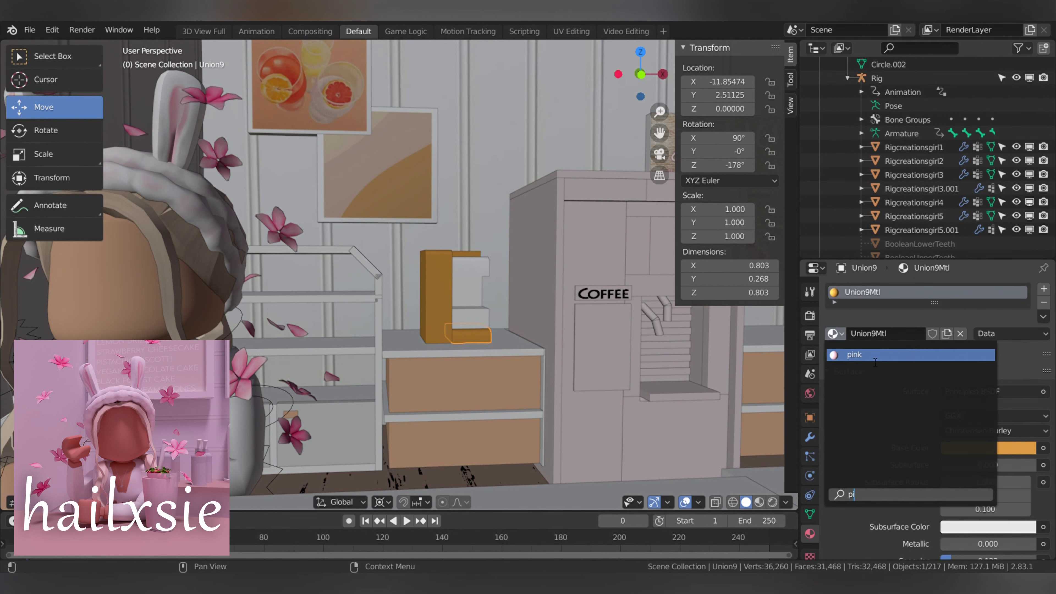
key(Return)
click(466, 291)
click(833, 333)
text(pink)
key(Return)
- Apply the 'pink' material to the counter cabinet as well
click(384, 389)
click(833, 333)
text(pink)
key(Return)
click(349, 123)
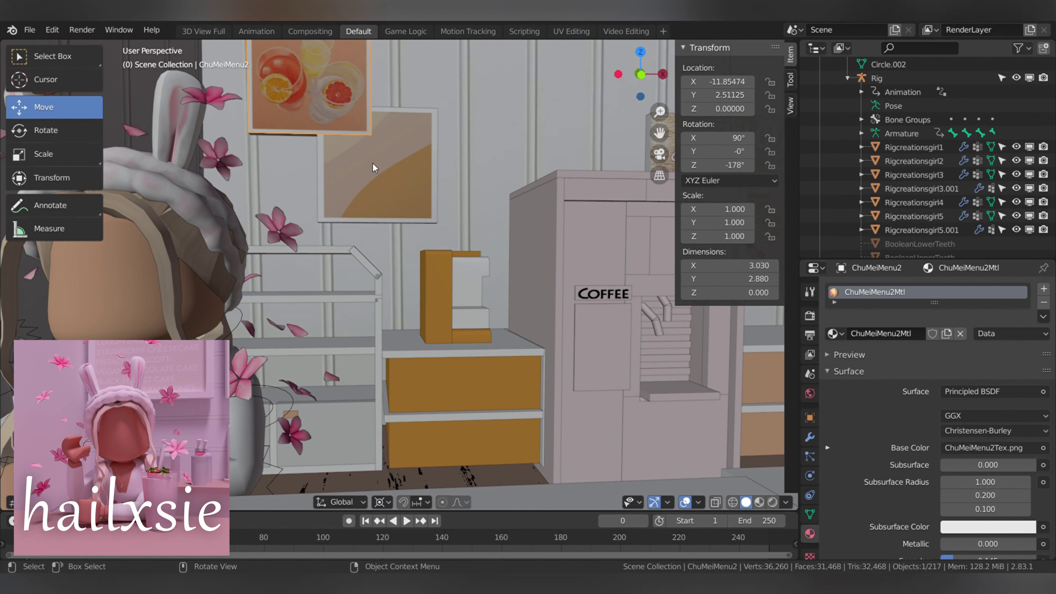
- Add a camera and a sun light, tilting the sun and tinting it pink
key(shift+a)
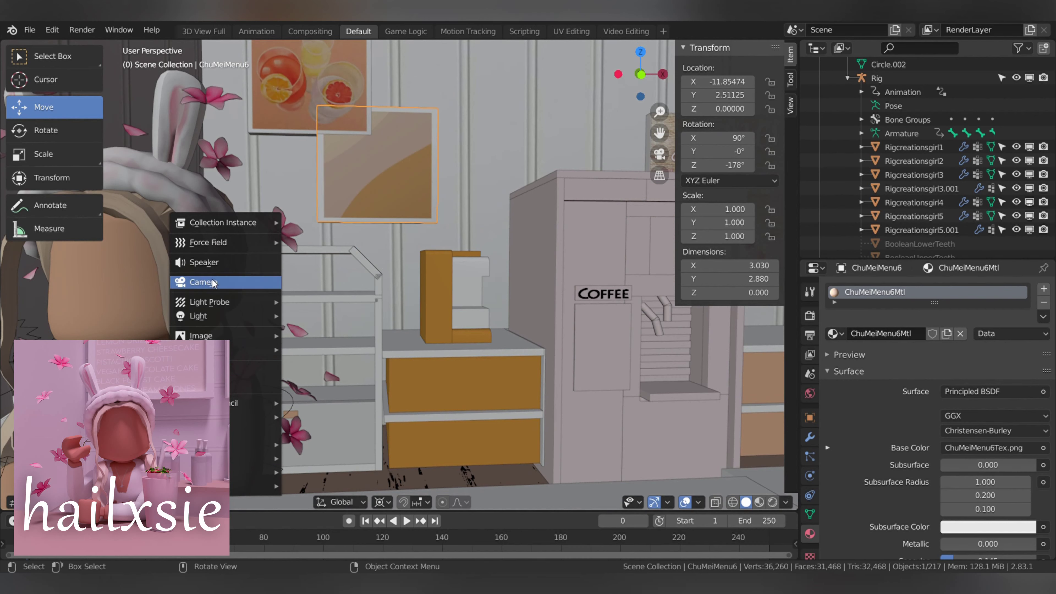
click(256, 370)
key(shift+a)
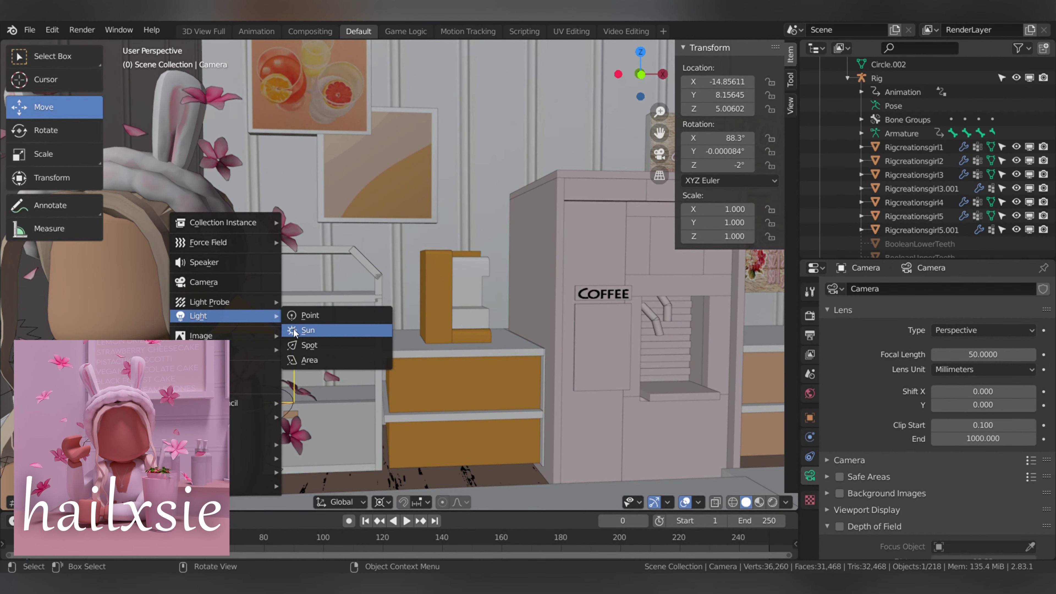
click(300, 331)
click(54, 130)
drag(465, 307, 494, 346)
click(984, 364)
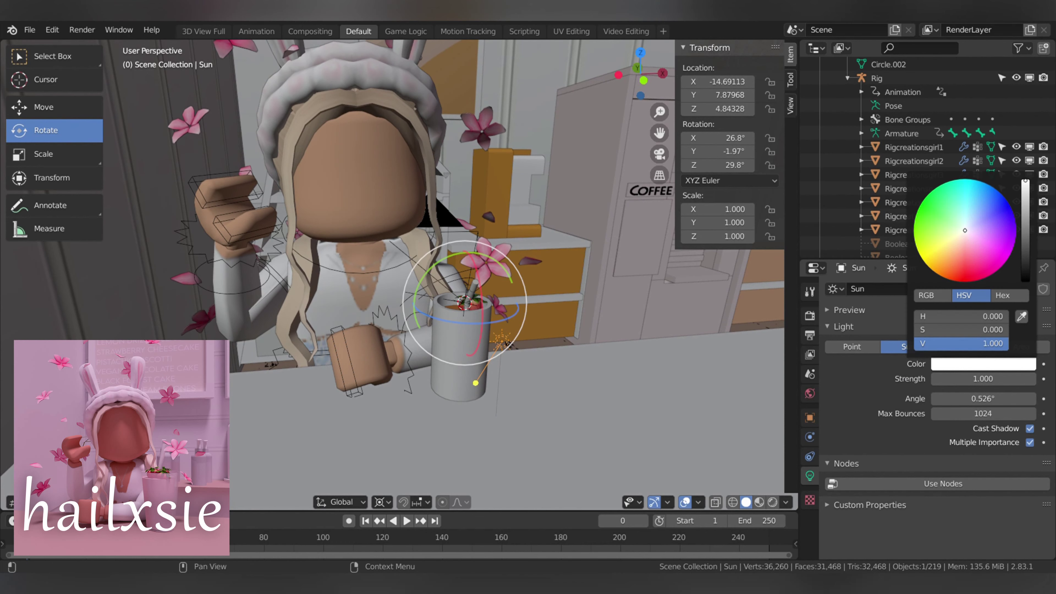
click(998, 234)
- Light the world with the pink_sunrise_4k.hdr environment texture via world nodes
click(809, 393)
click(943, 349)
click(994, 370)
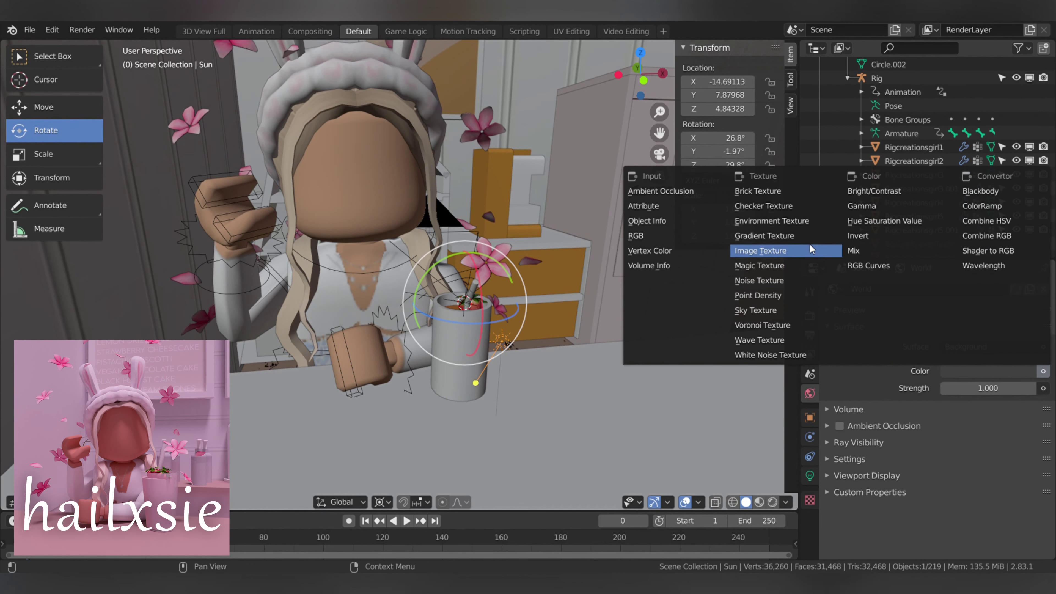
click(786, 223)
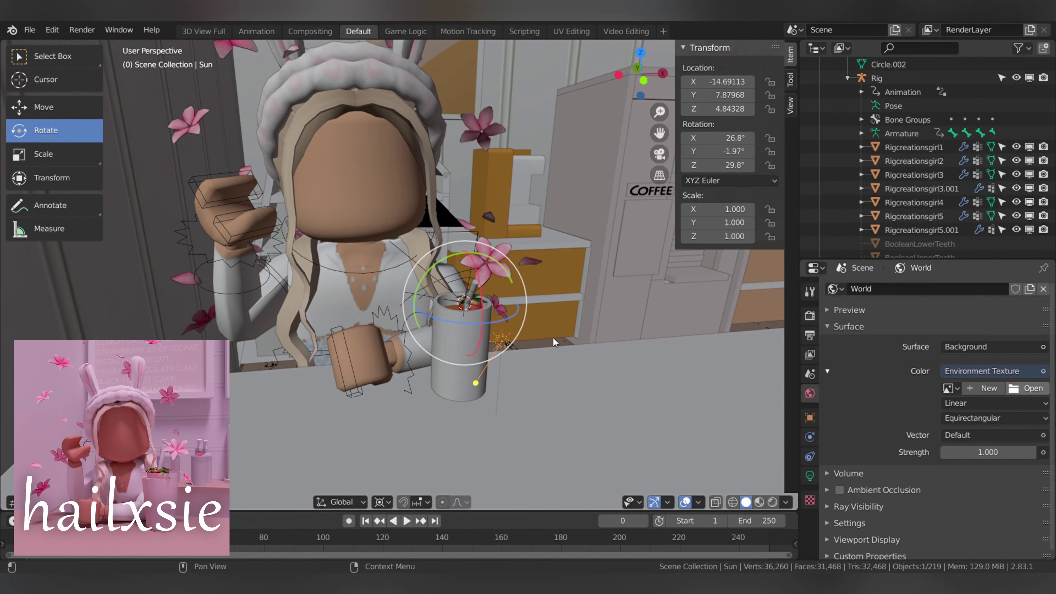
click(119, 502)
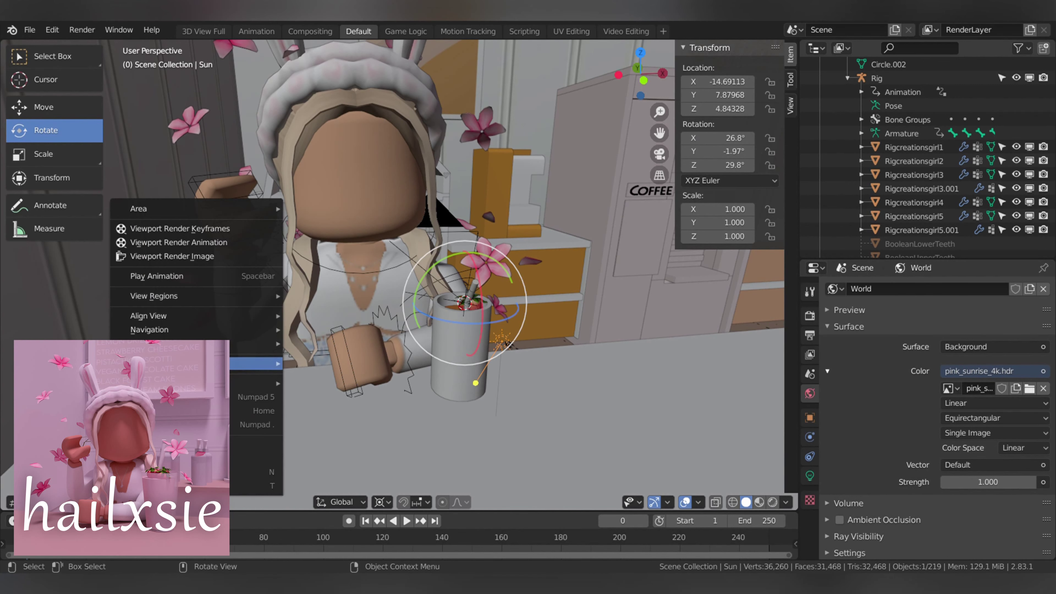
- Switch the viewport to the scene camera's view
click(315, 378)
key(KP_0)
key(shift+grave)
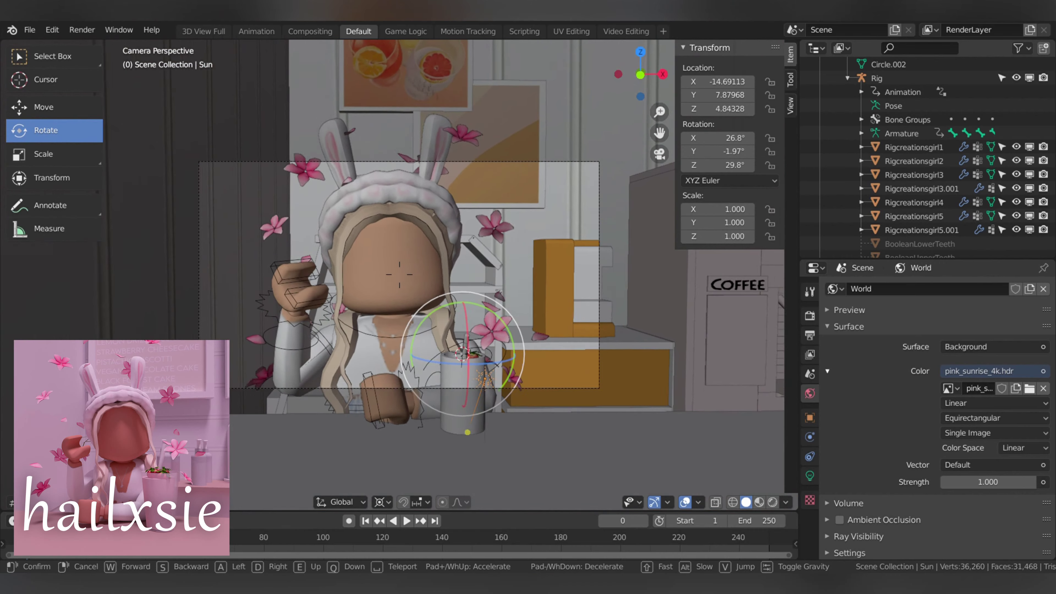
key(Escape)
- Set render Resolution Y to 1920 px for a square frame and move the camera toward the avatar
click(809, 315)
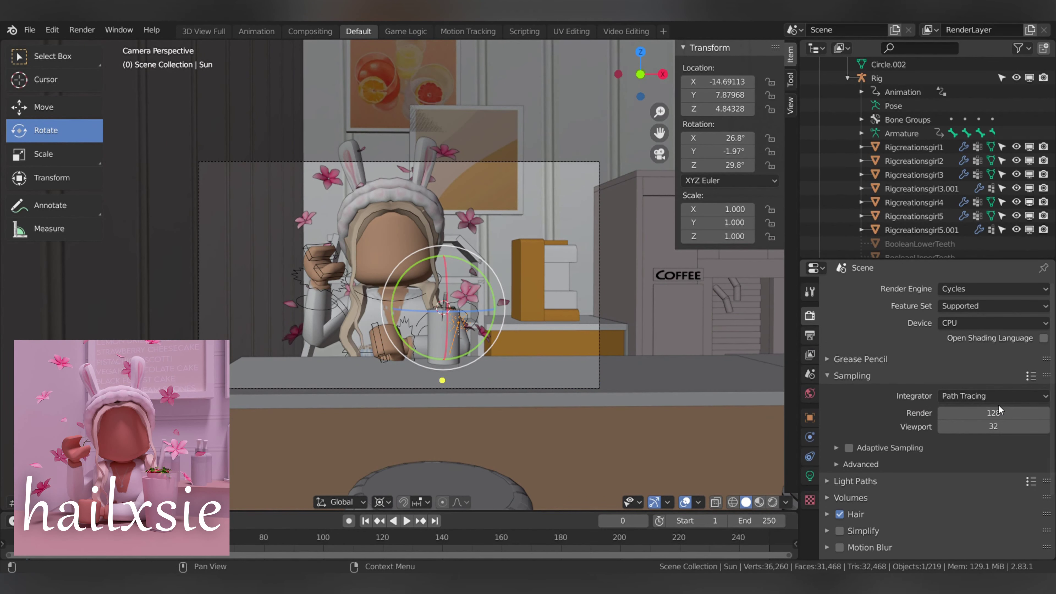
click(809, 335)
click(1008, 319)
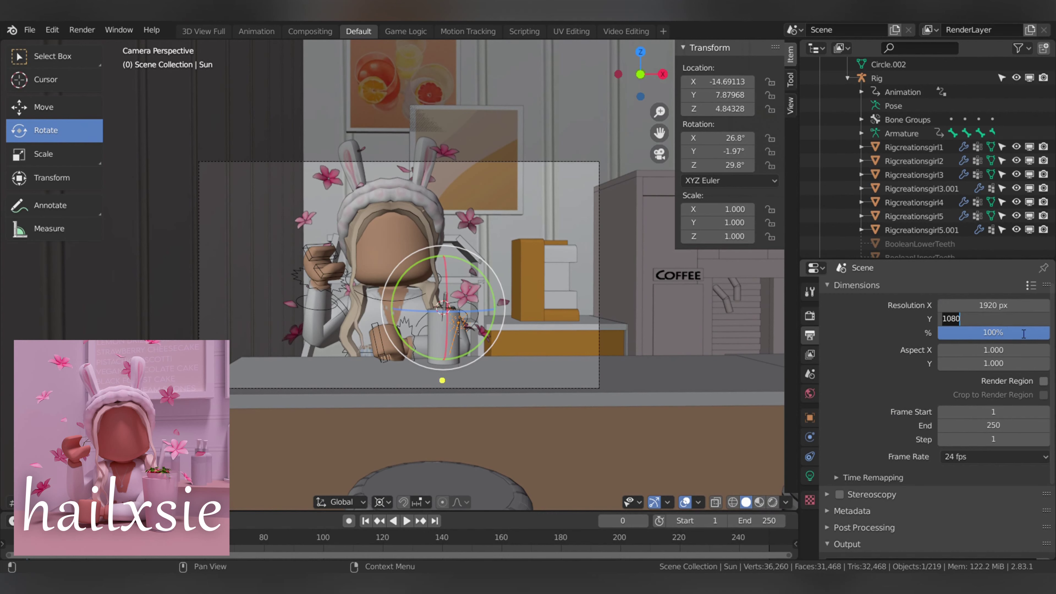
key(Return)
key(shift+grave)
key(w)
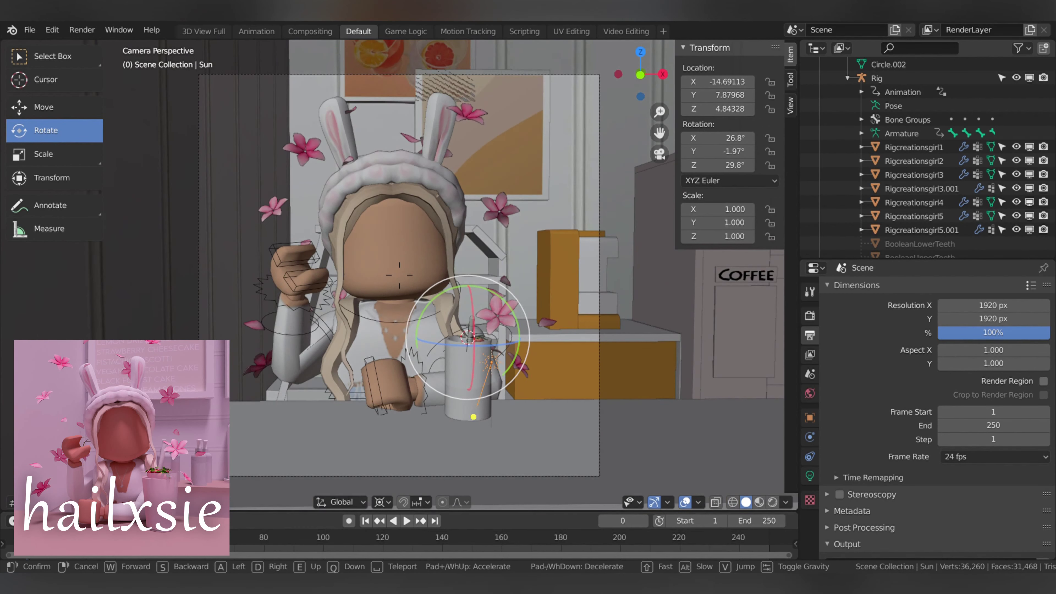
click(398, 93)
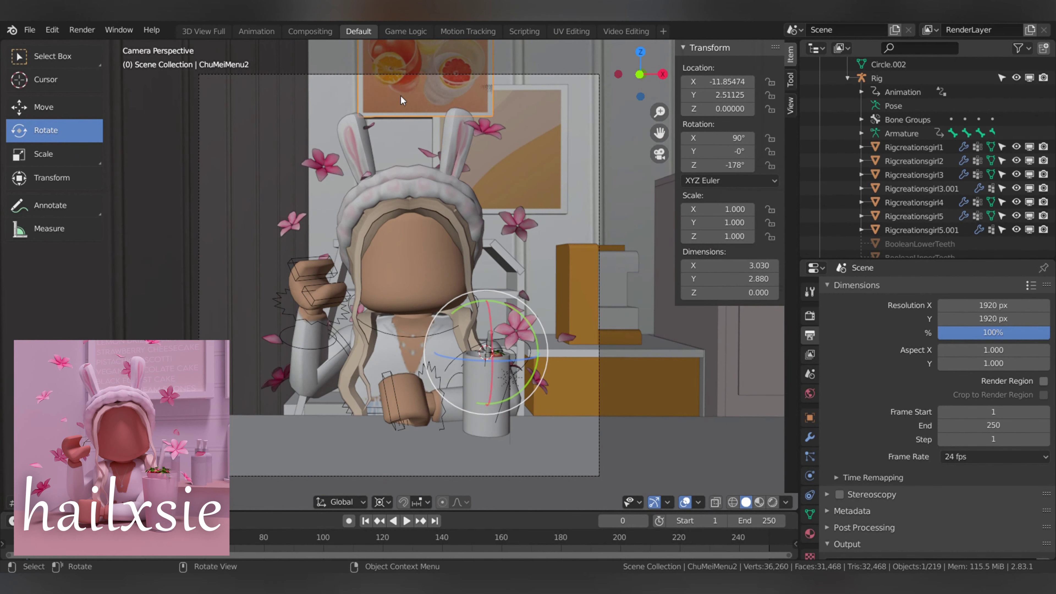
- Delete the fruit picture frame and raise the other wall picture along Z
click(93, 107)
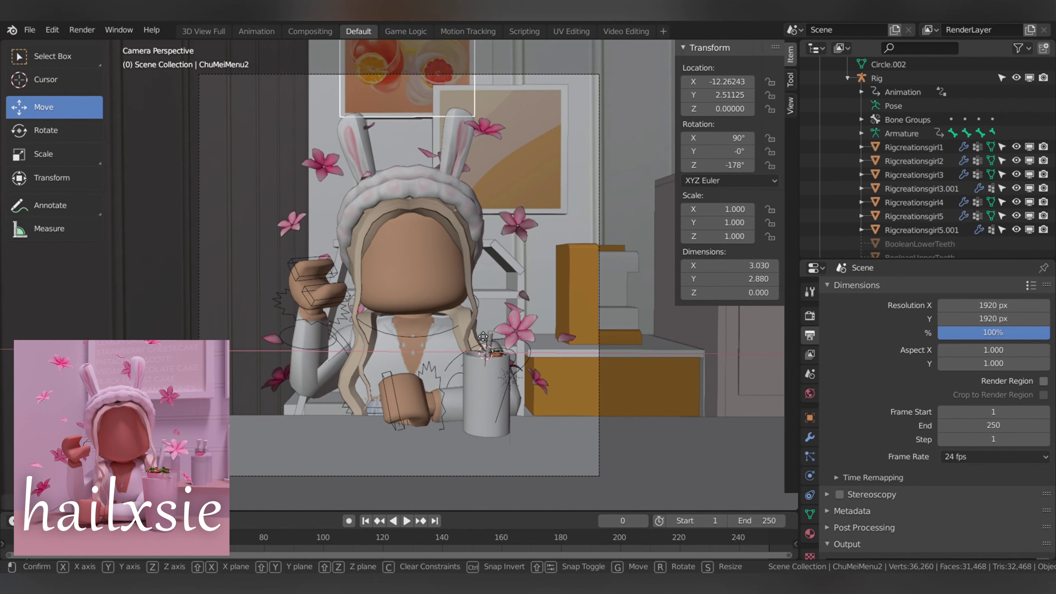
key(Delete)
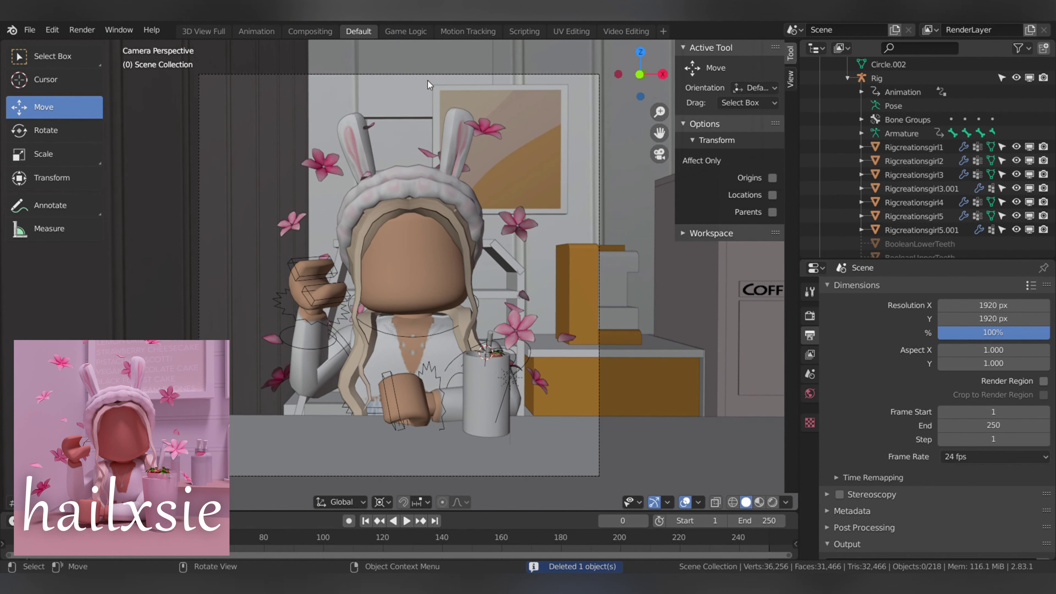
click(490, 190)
key(g)
key(z)
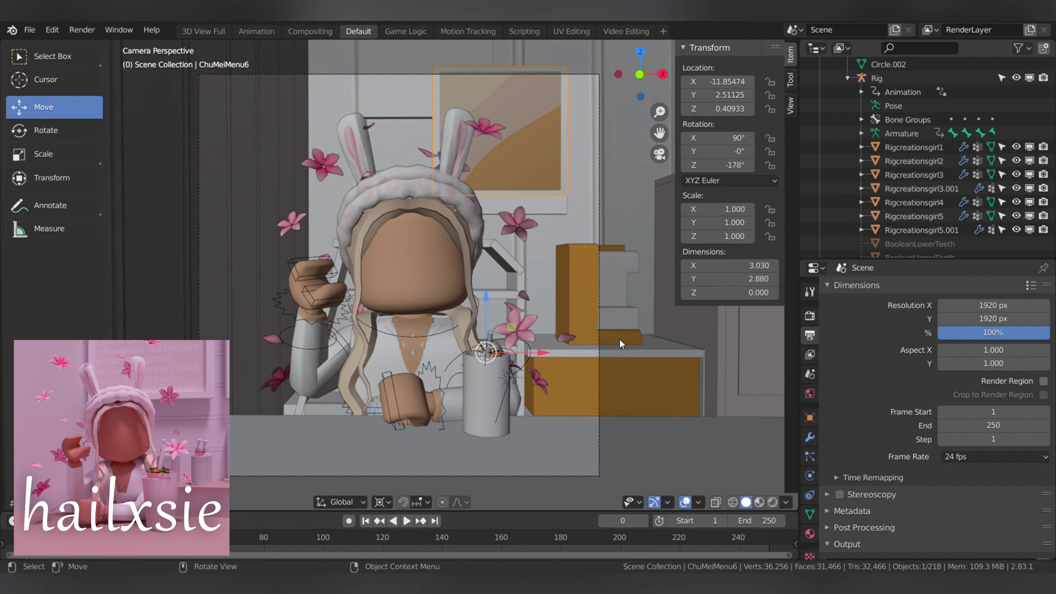
click(743, 453)
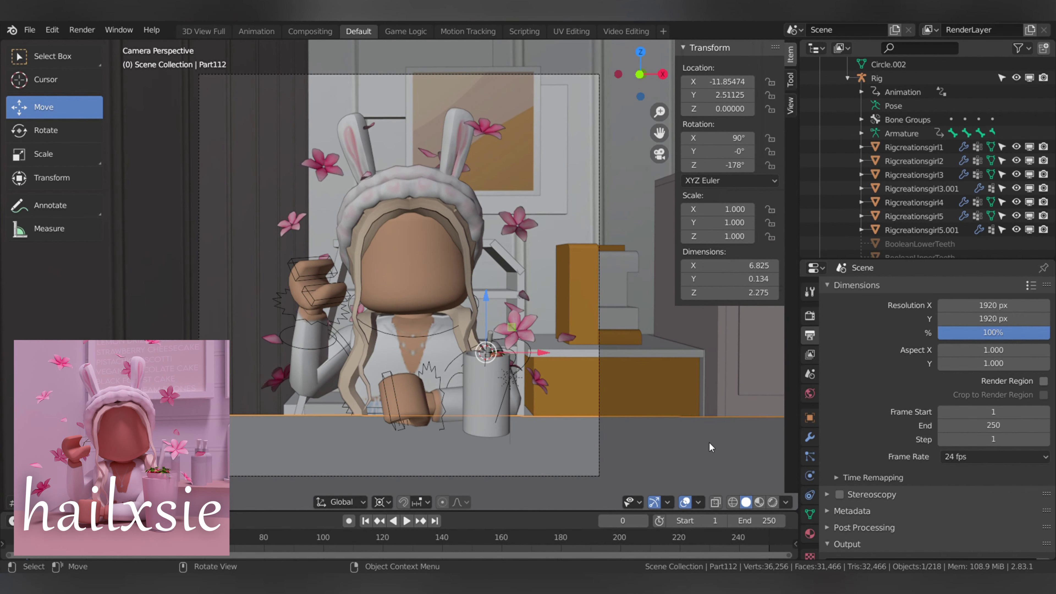
- Tilt the avatar's head, hair and hat slightly with the Rotate tool
click(436, 272)
click(49, 80)
click(25, 130)
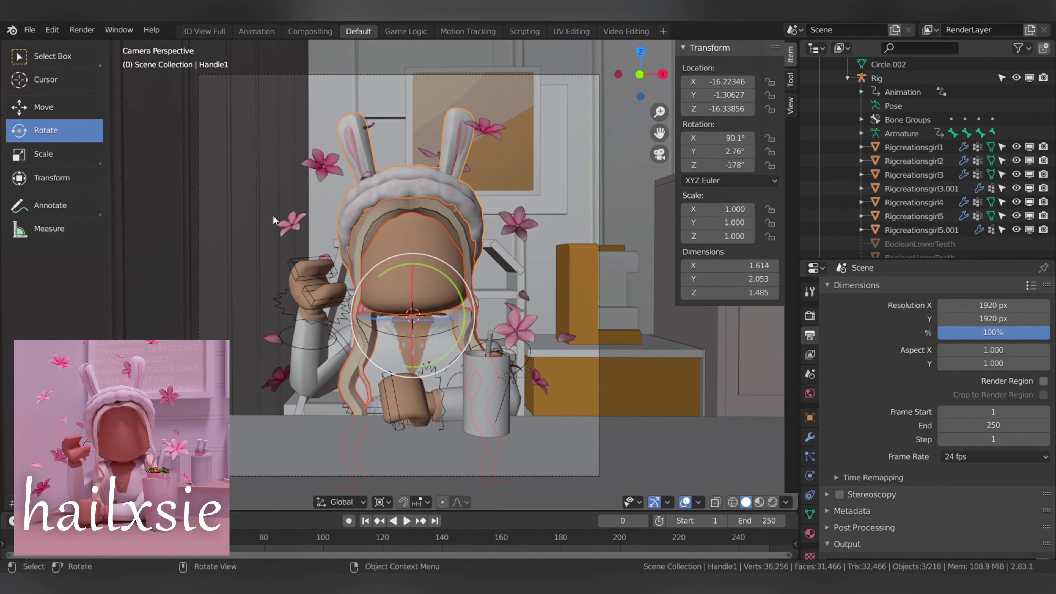
drag(388, 269, 406, 279)
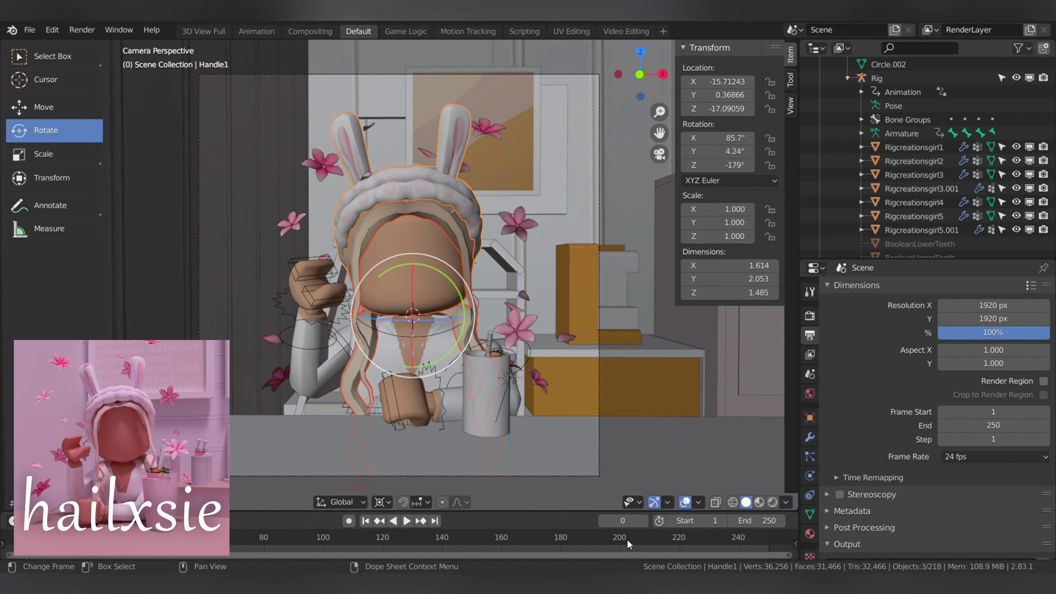
click(499, 337)
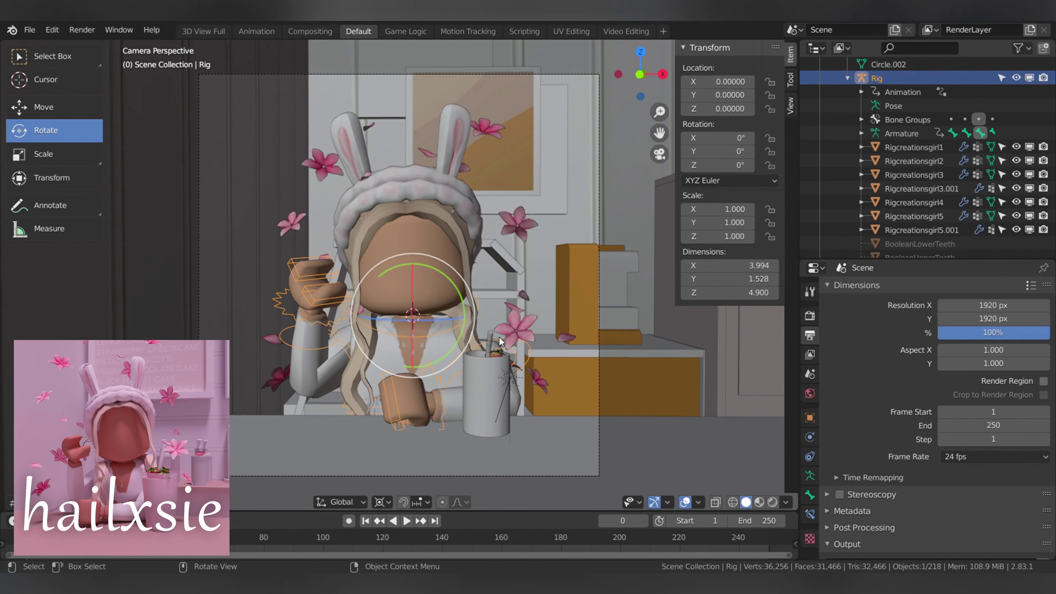
- In Pose Mode, move the avatar's hand bone to a new position
key(ctrl+Tab)
click(46, 107)
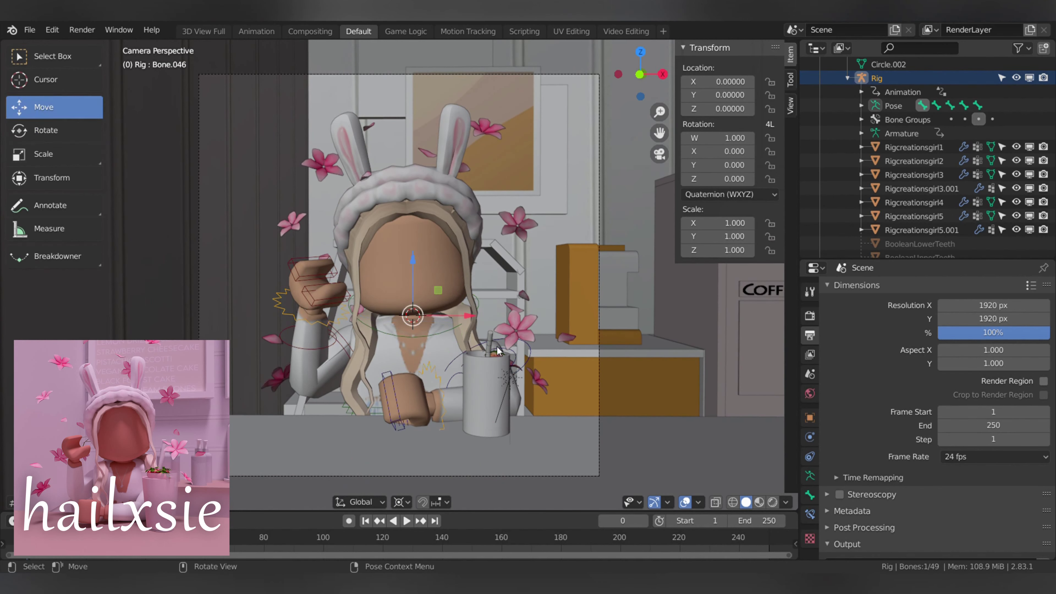
click(435, 503)
key(g)
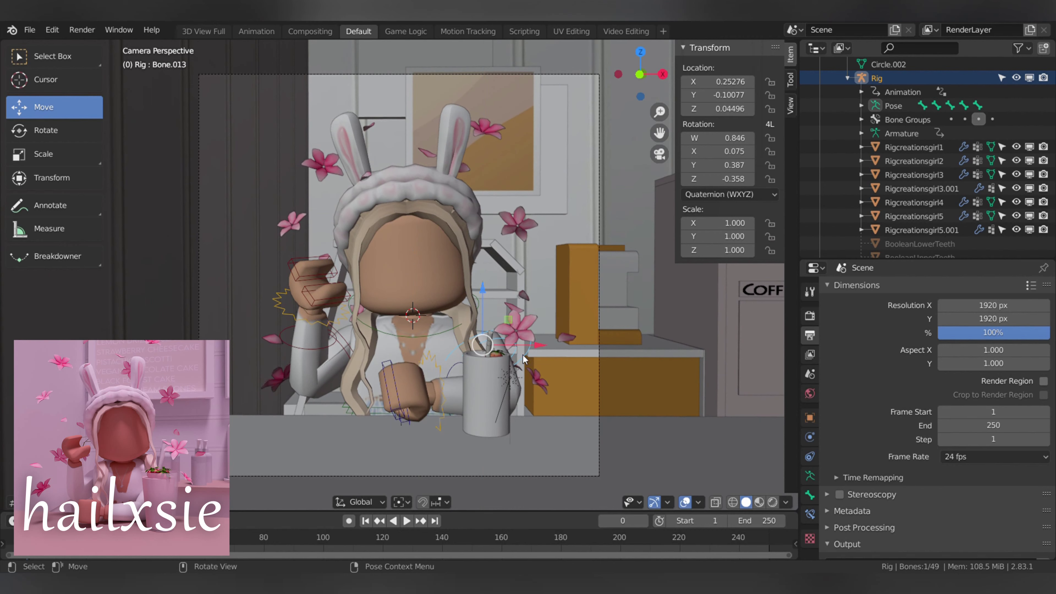
click(516, 356)
- Rotate the arm bone slightly and turn the hand bone near the cup around X
click(462, 370)
click(46, 129)
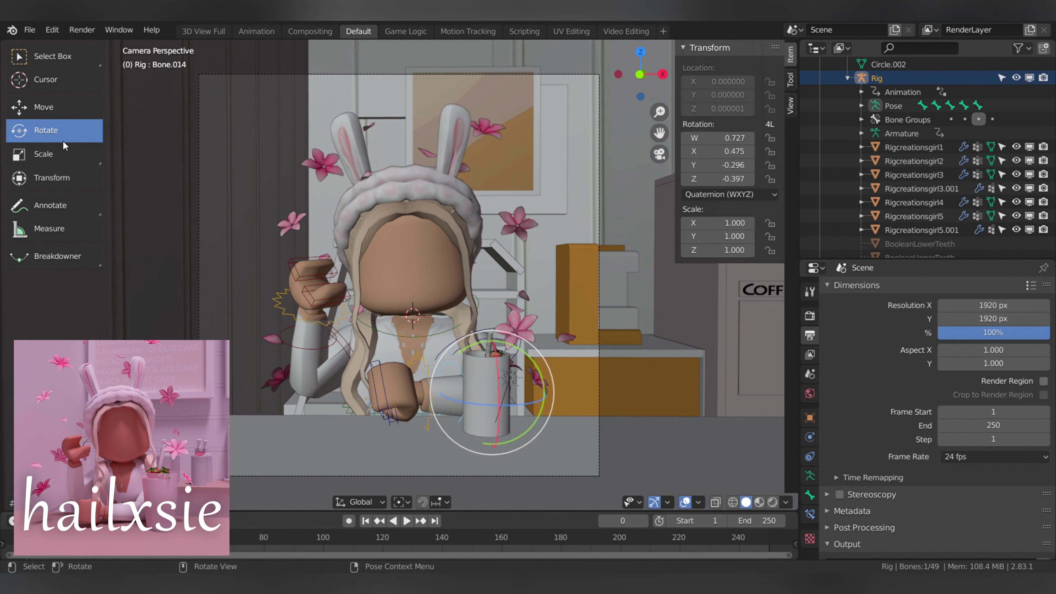
drag(467, 376, 456, 383)
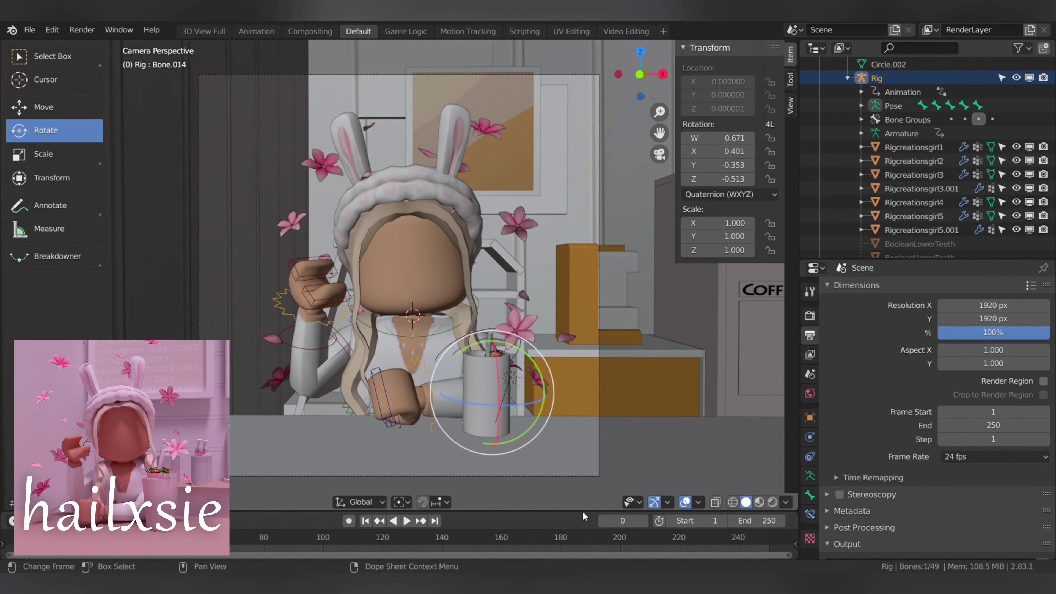
click(386, 395)
key(r)
key(x)
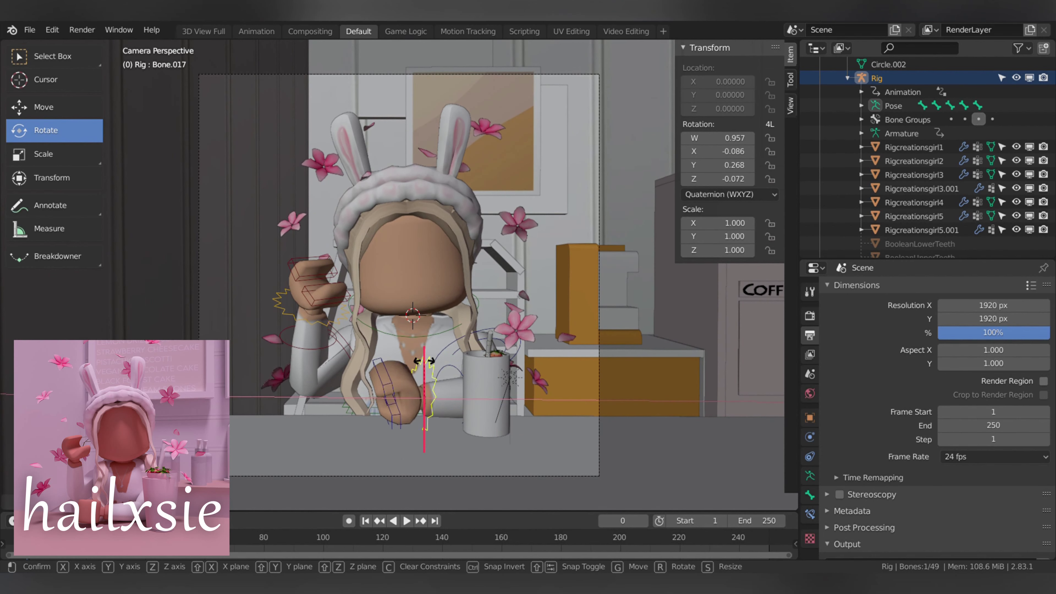
click(352, 370)
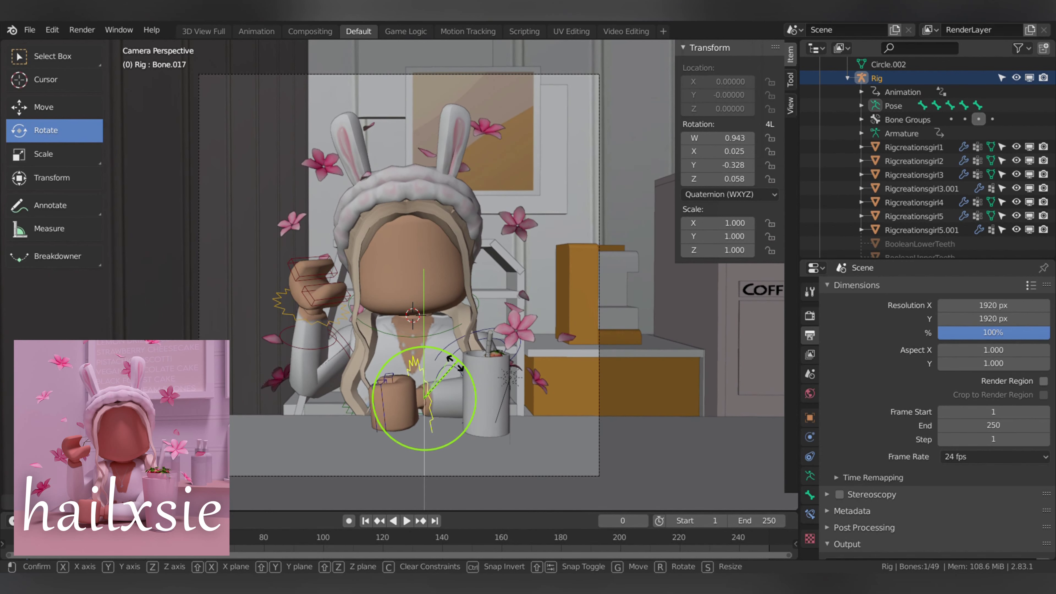
click(385, 196)
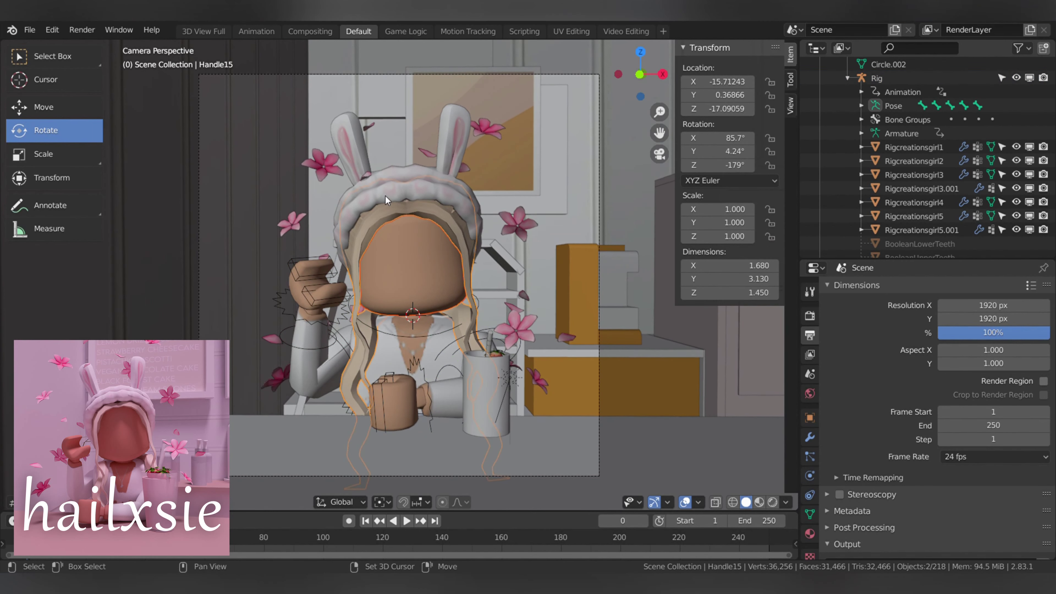
- Nudge the avatar's head, hair and hat up slightly along Z
click(382, 502)
click(412, 469)
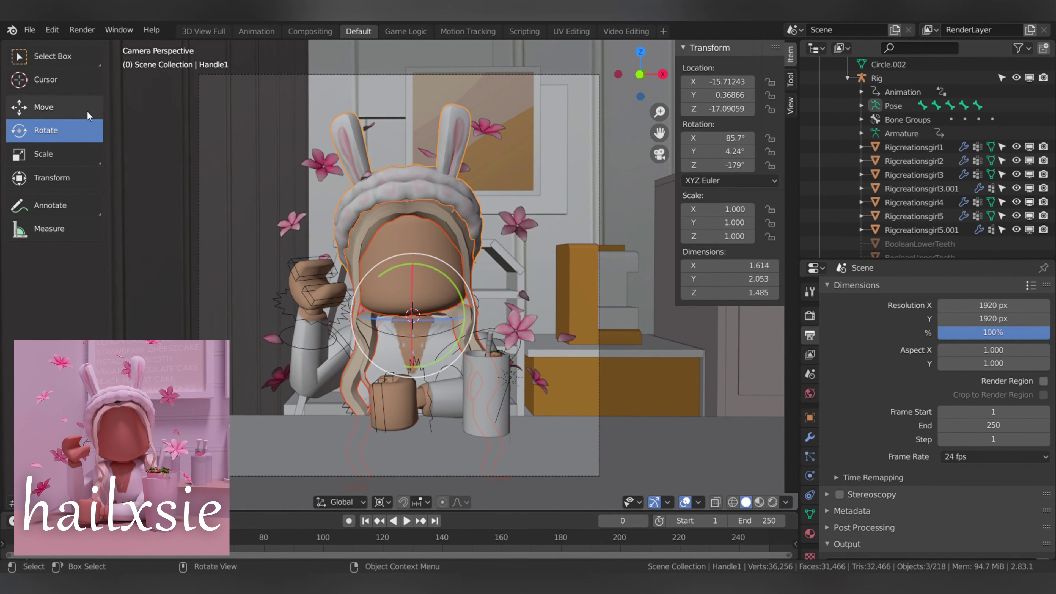
click(44, 107)
drag(409, 256, 415, 271)
- Preview the scene in Rendered shading and browse the table top's material list
click(772, 502)
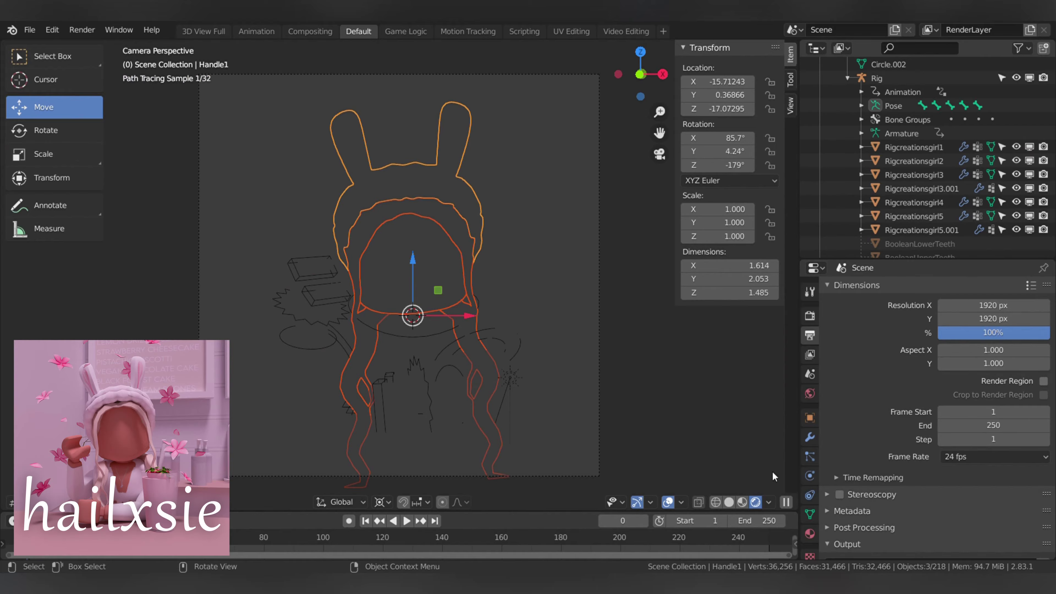
click(772, 472)
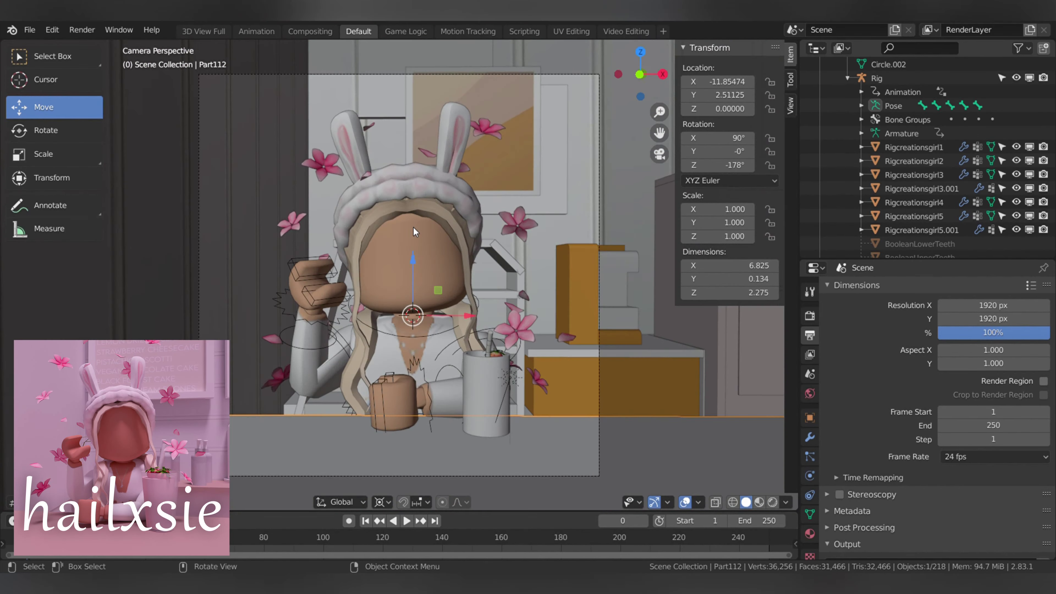
click(836, 333)
scroll(873, 416, down, 3)
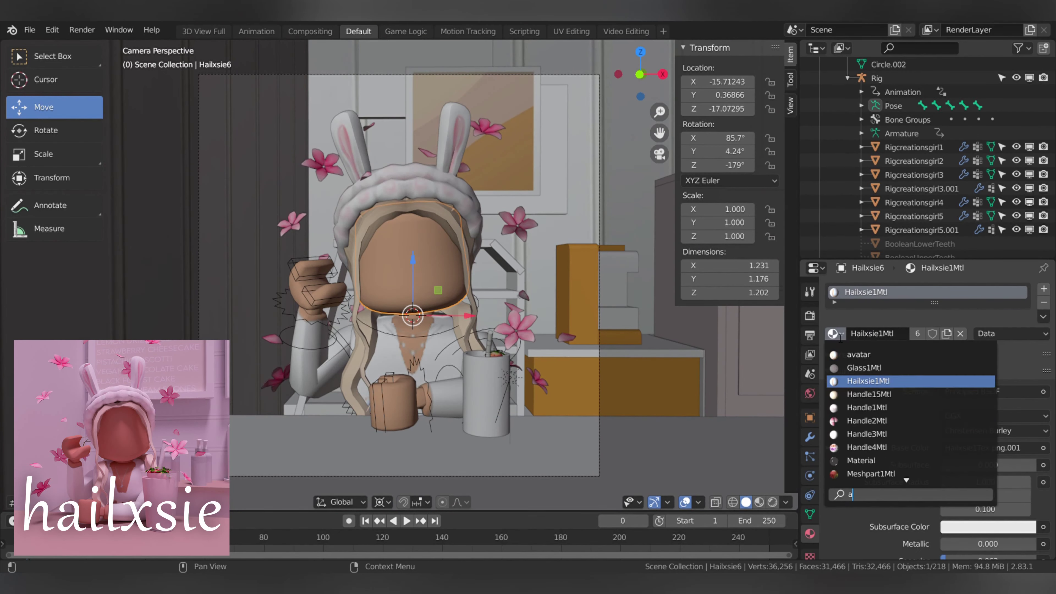